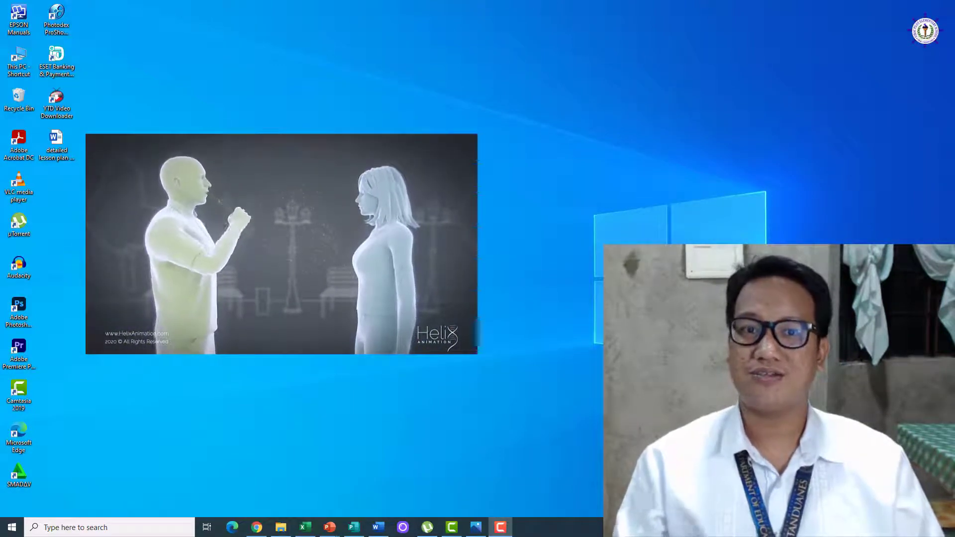
Open the Catanduanes Covid-19 tracker image for April 30, 2021 in Photos
click(478, 533)
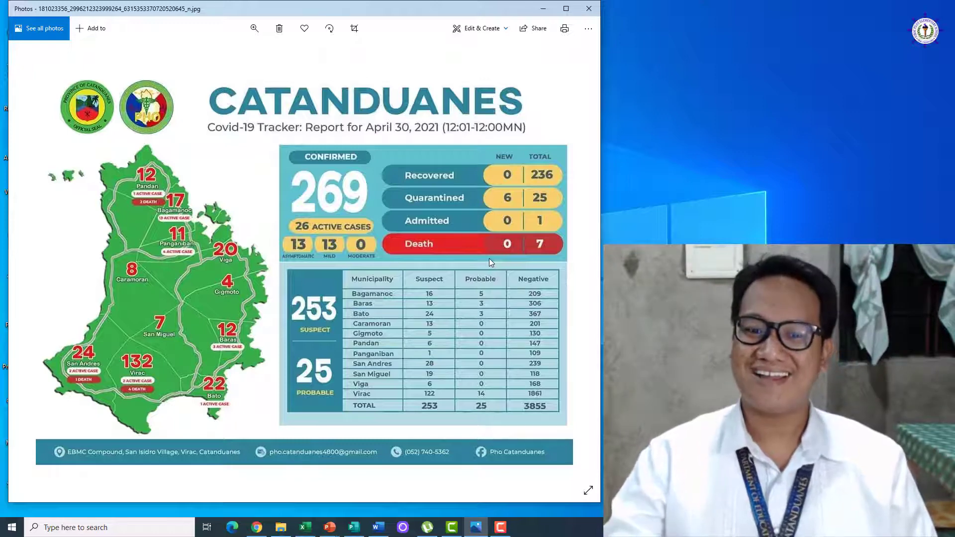
Show the Tama/Mali quiz slideshow and advance from questions 1–5 to questions 6–10
click(500, 531)
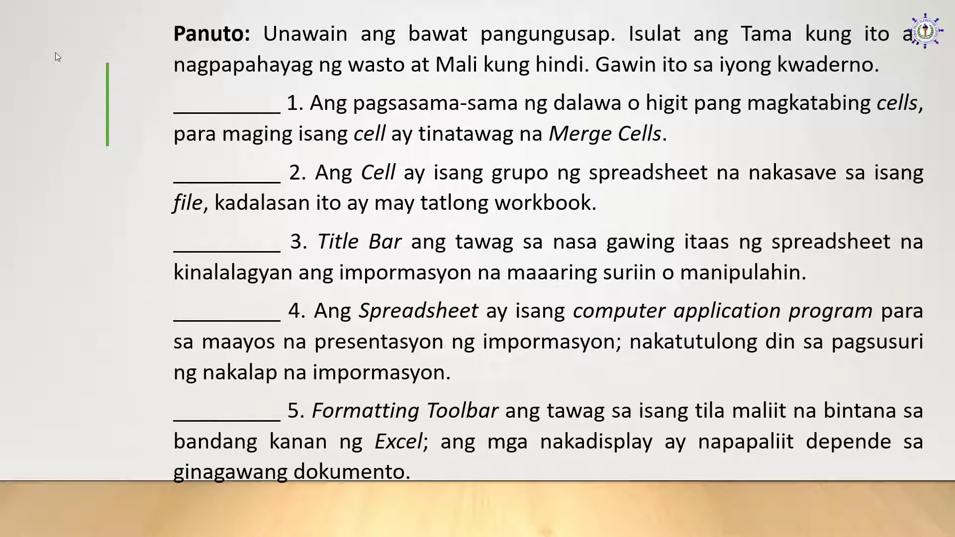
key(Right)
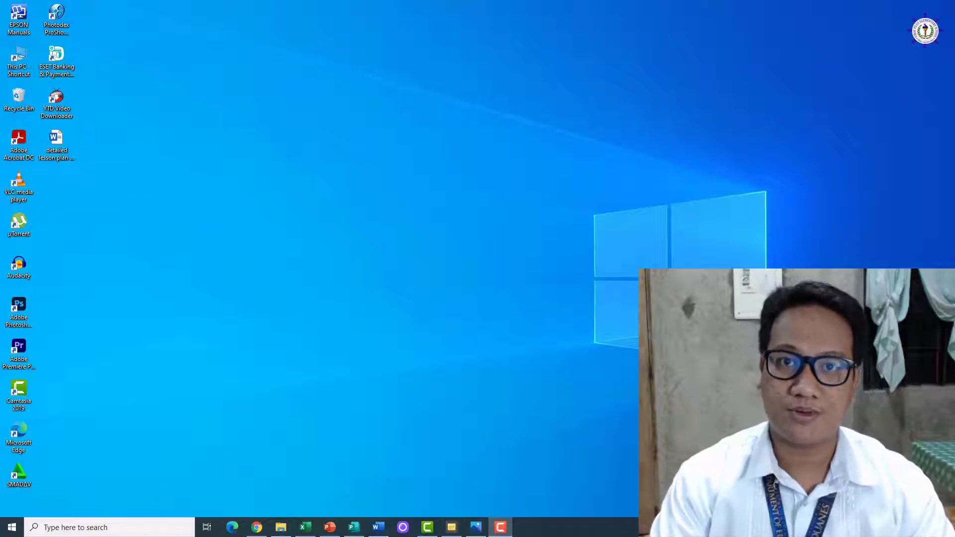
Open the Electronic Spreadsheet picture (Picture1.png) in Photos, then close it with Alt+F4
click(476, 528)
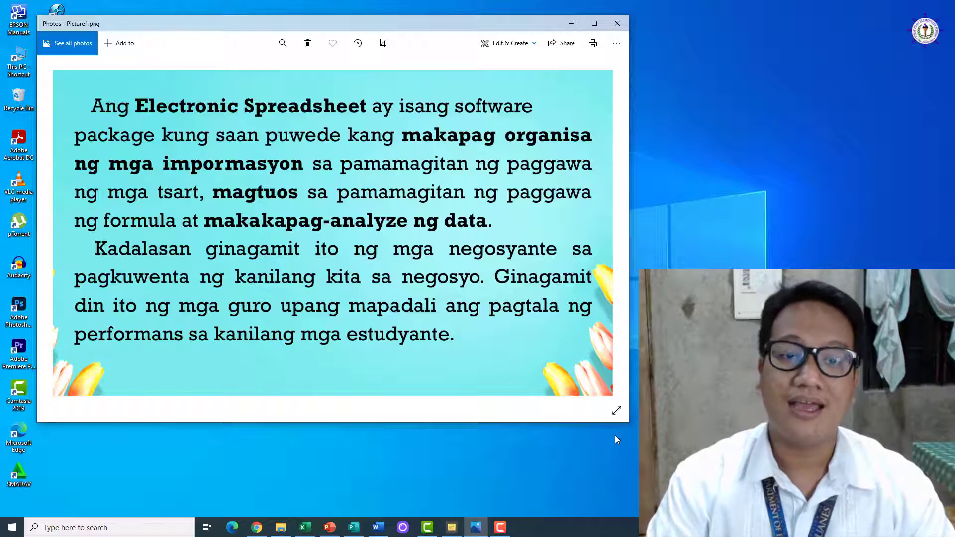
key(alt+F4)
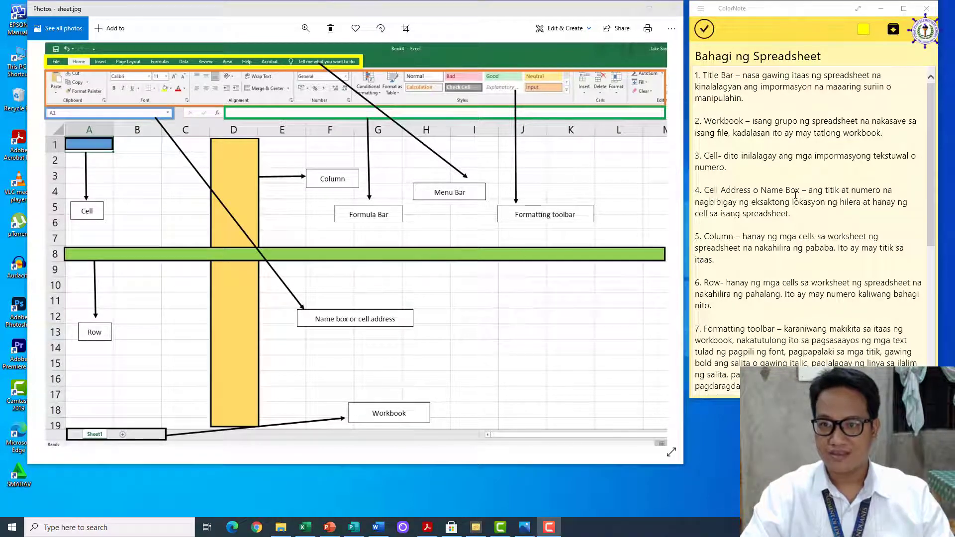
scroll(795, 194, down, 1)
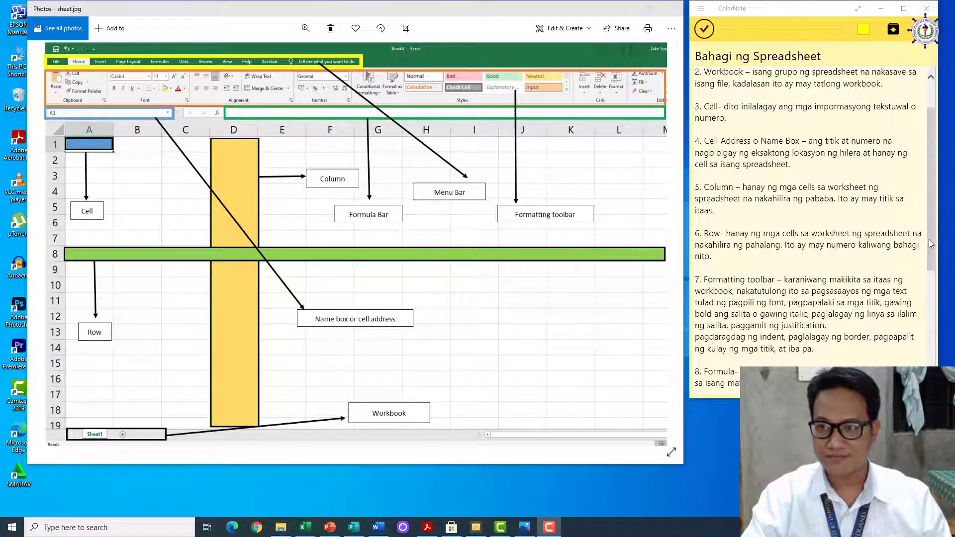
drag(929, 248, 928, 327)
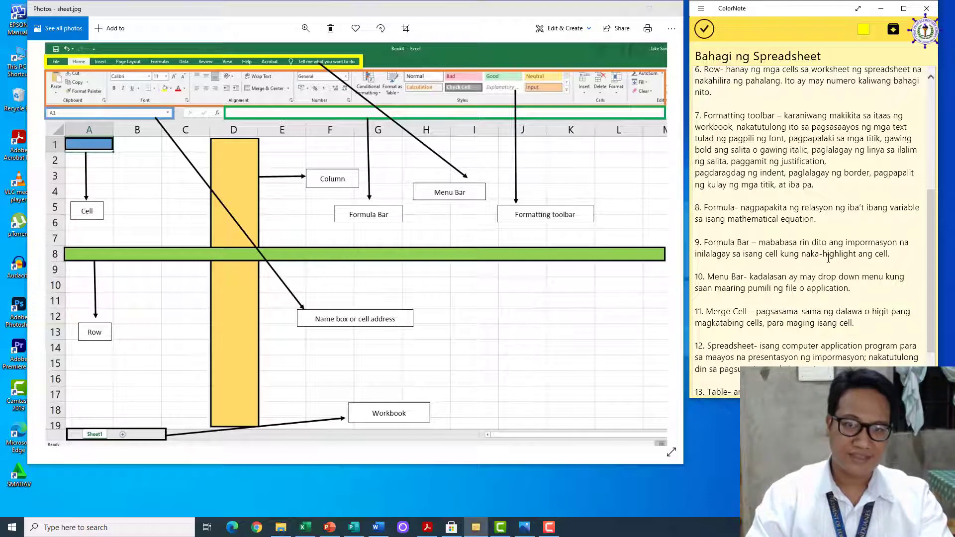
Scroll down to finish reading the Bahagi ng Spreadsheet note
scroll(828, 258, down, 2)
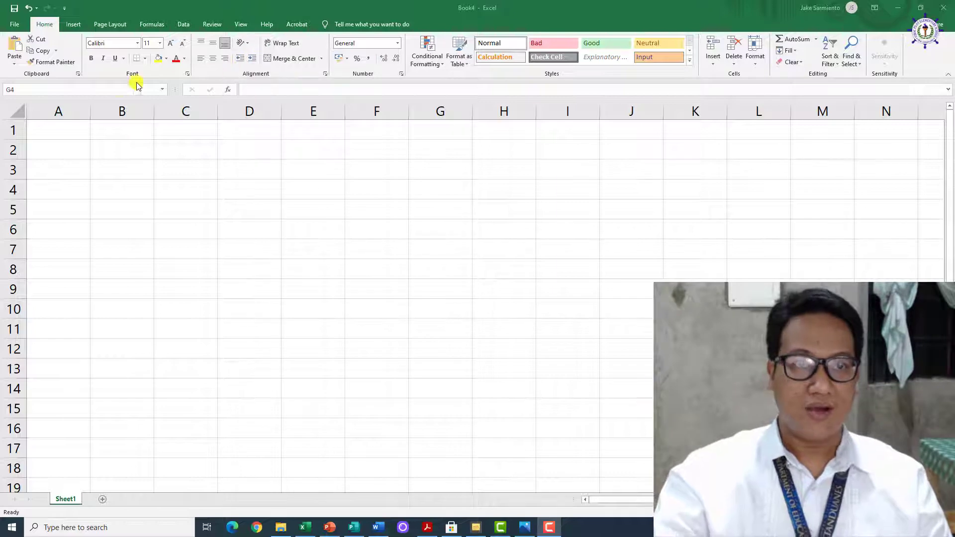
click(112, 90)
click(48, 90)
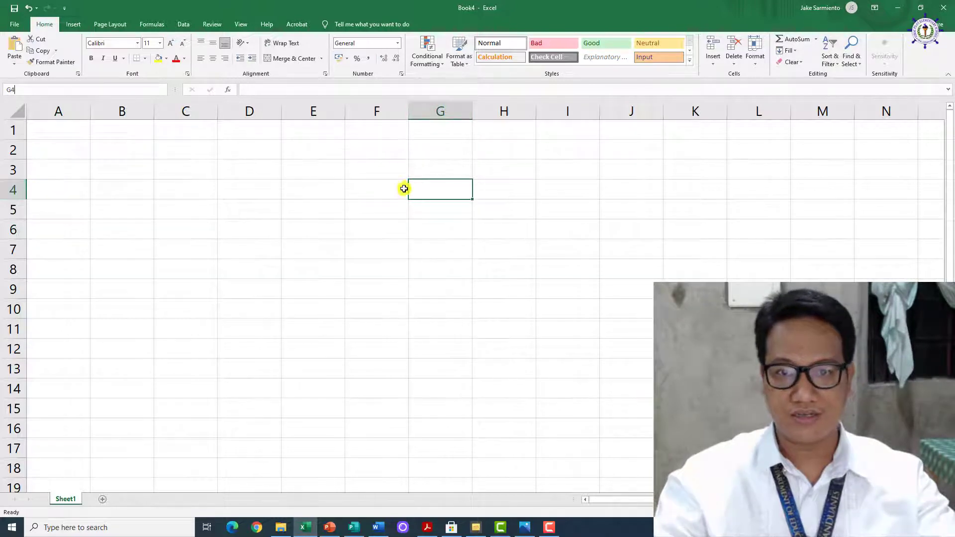
click(307, 185)
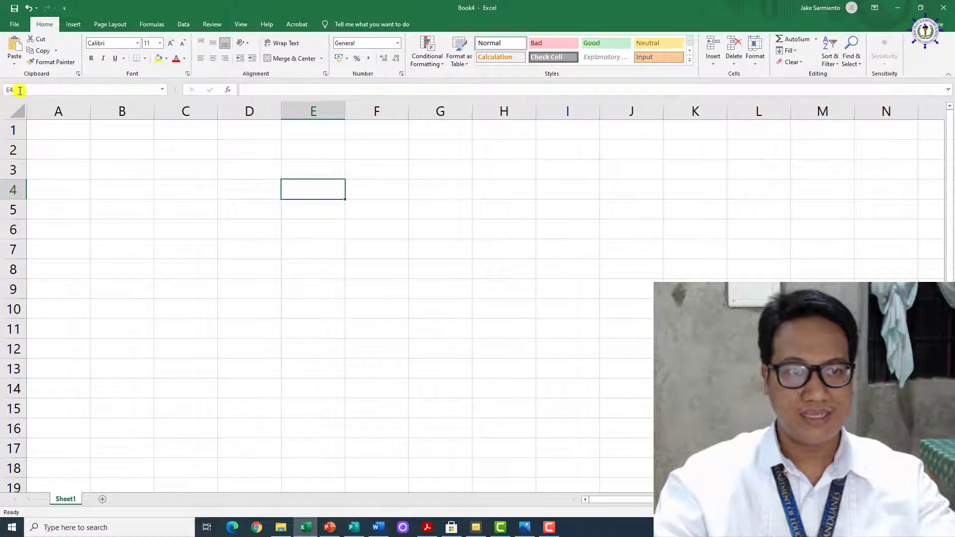
click(430, 272)
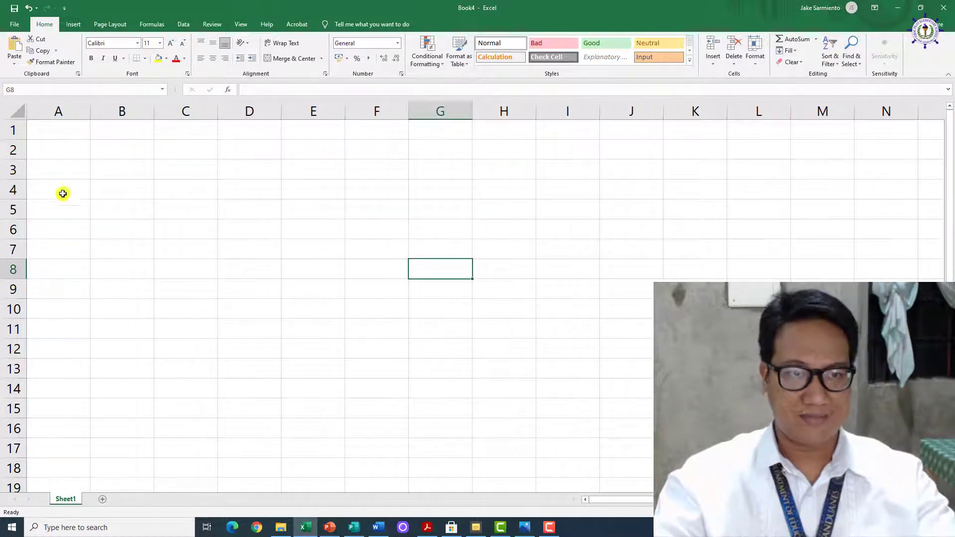
click(86, 90)
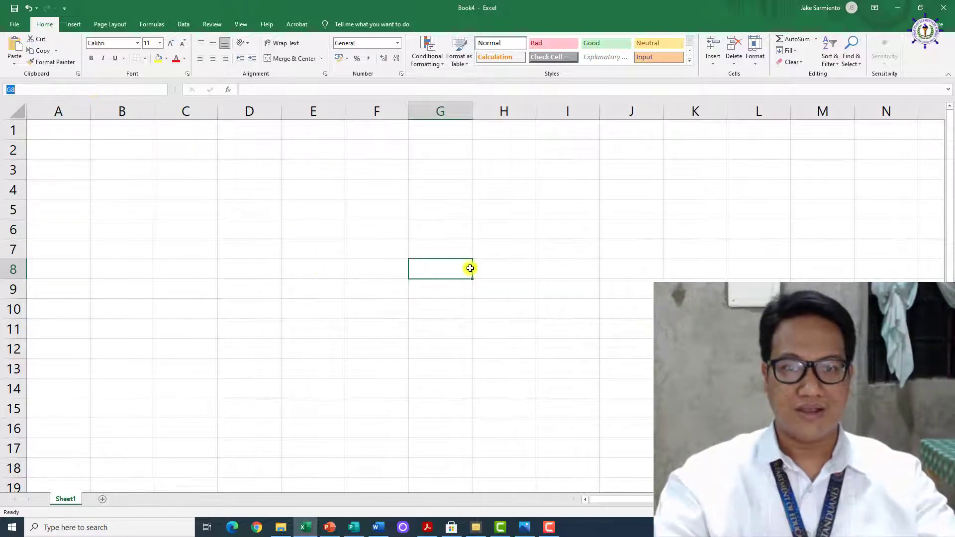
click(324, 220)
click(270, 203)
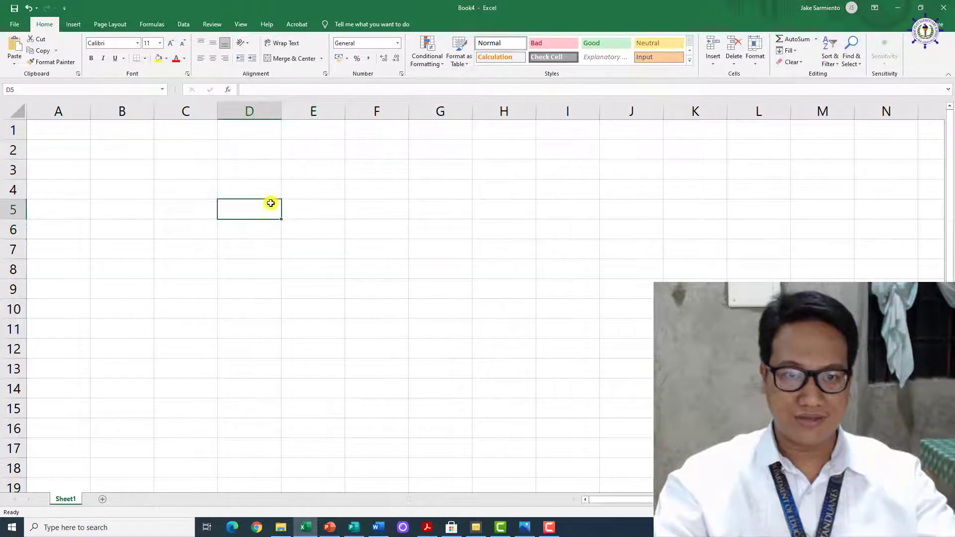
click(276, 184)
drag(70, 154, 890, 450)
click(384, 244)
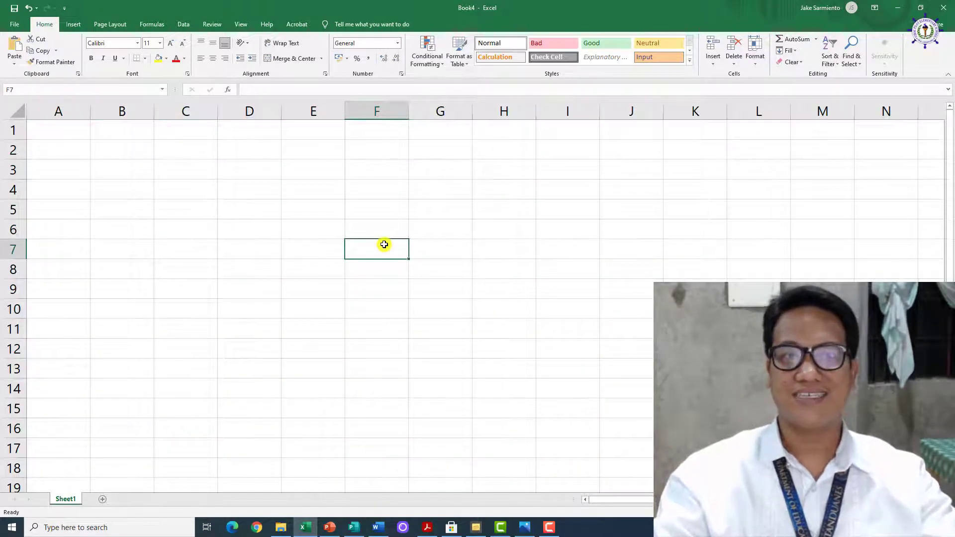
click(257, 89)
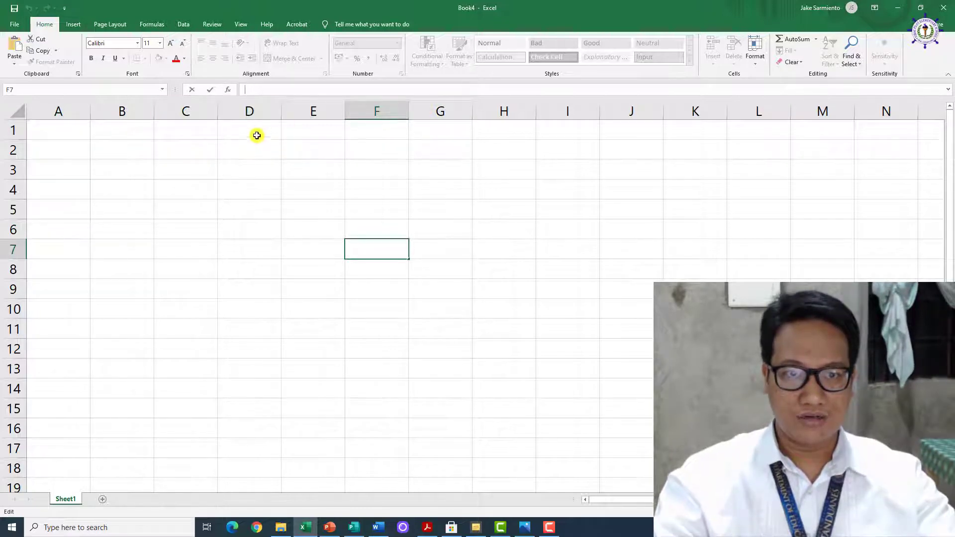
Select down column D and across row 4, then add new sheets Sheet2 and Sheet3
drag(255, 134, 249, 370)
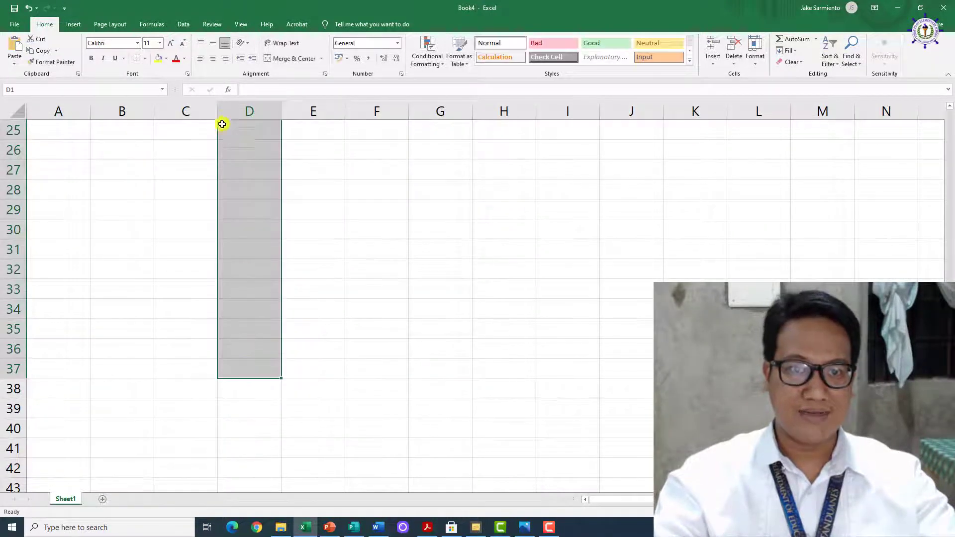
scroll(273, 277, up, 8)
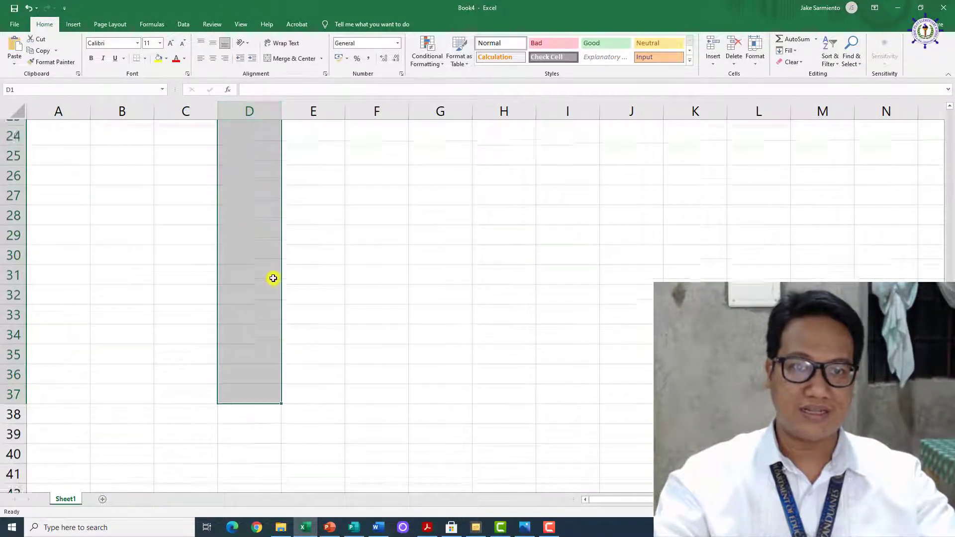
click(347, 165)
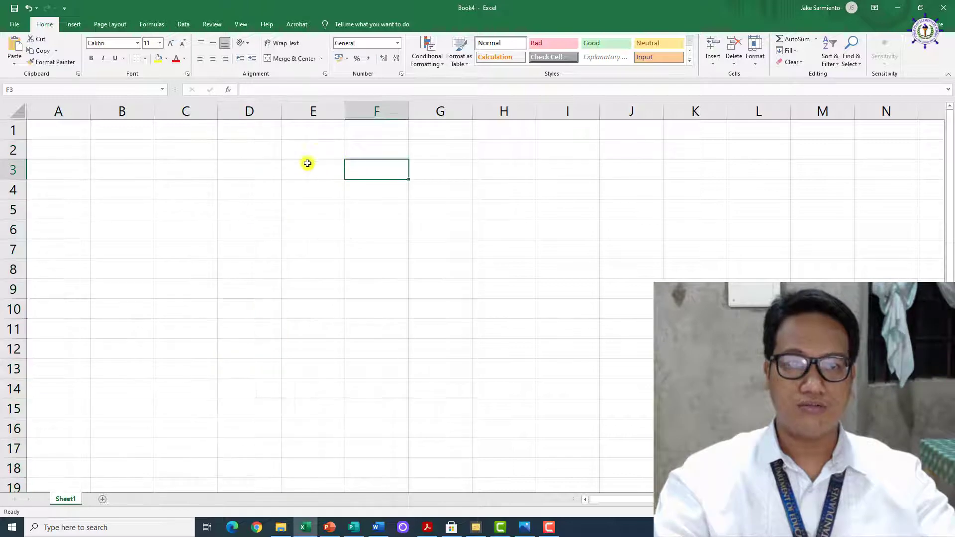
drag(34, 190, 890, 185)
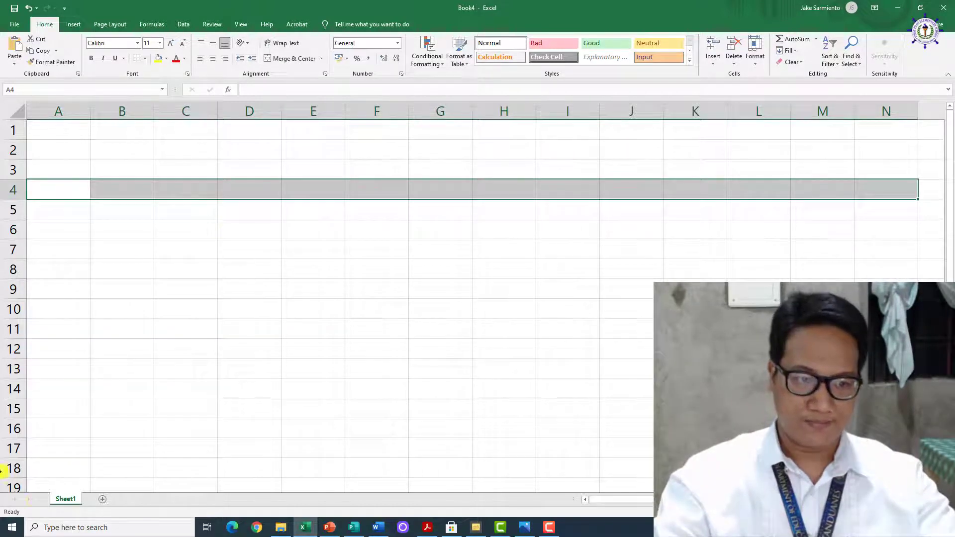
click(102, 499)
click(134, 499)
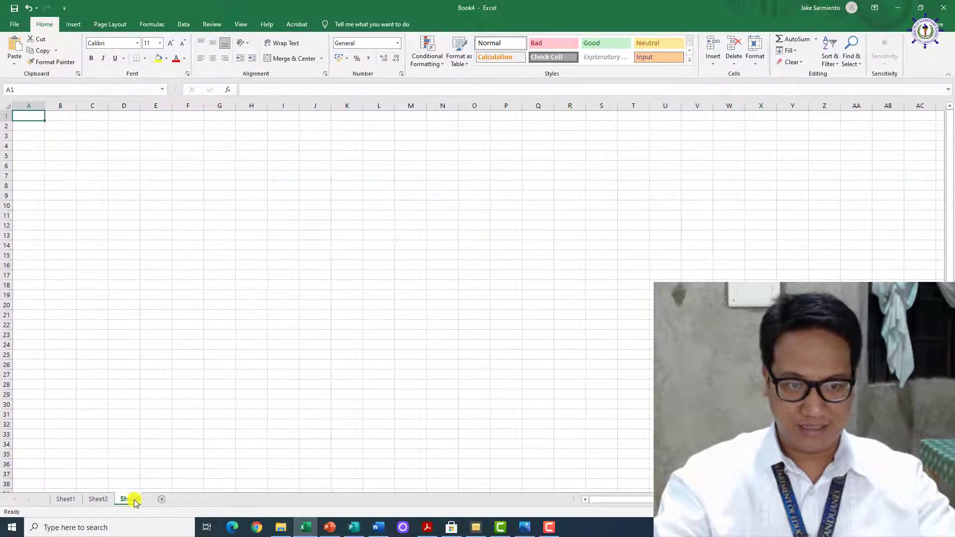
Switch to the Sheet1 tab of Book4
click(70, 499)
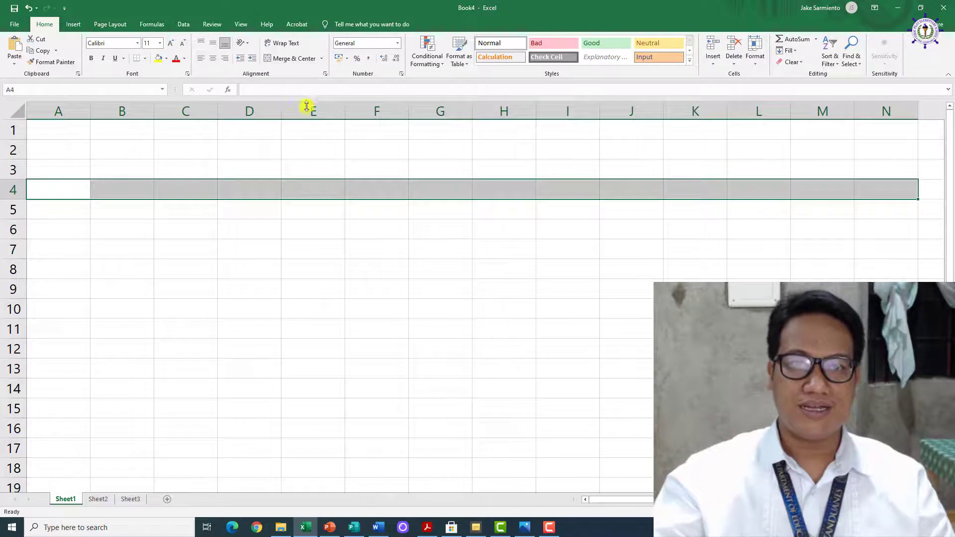
Start editing cell A4 in the formula bar
click(313, 90)
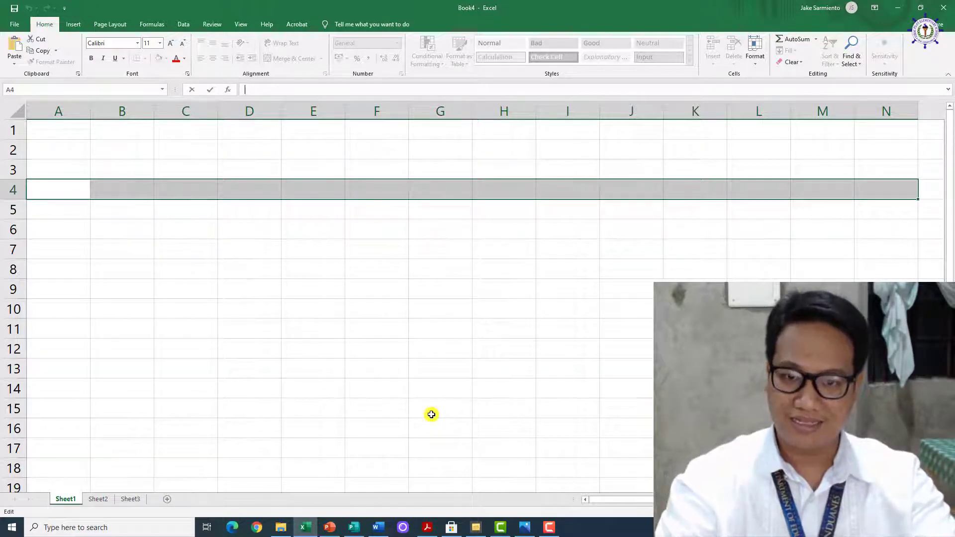
Open the ColorNote 'Gawain 1' note beside the blank Excel workbook Book3
click(549, 527)
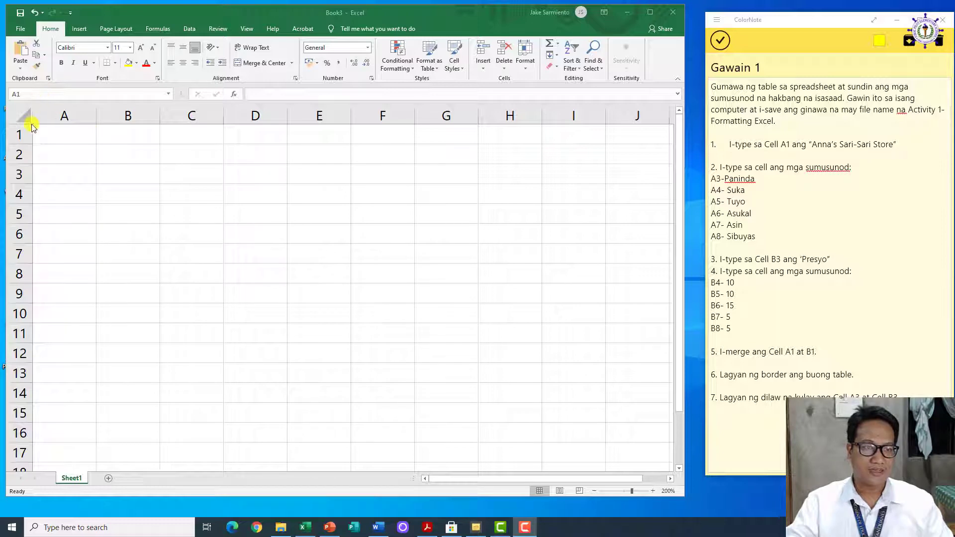
Enter the title 'Anna's Sari-Sari Store' in cell A1
click(62, 135)
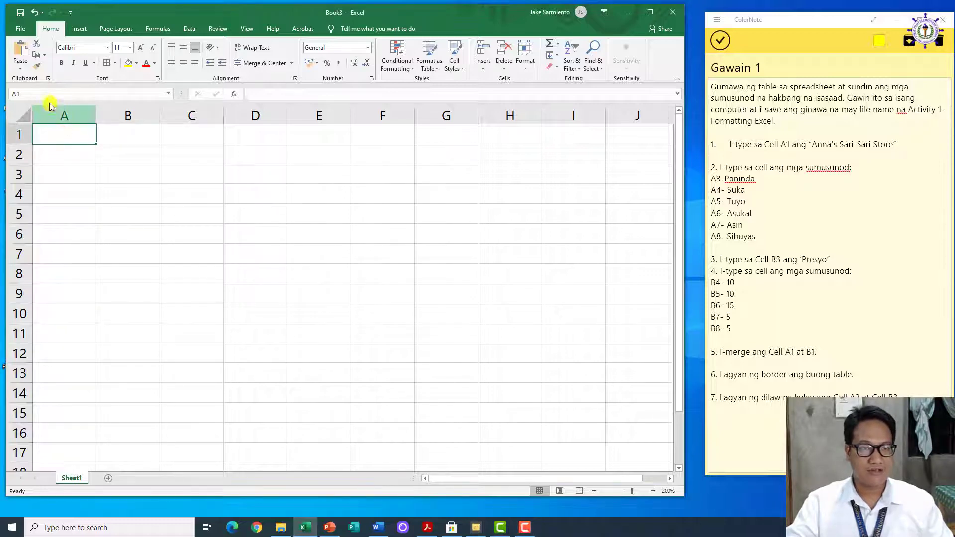
click(18, 94)
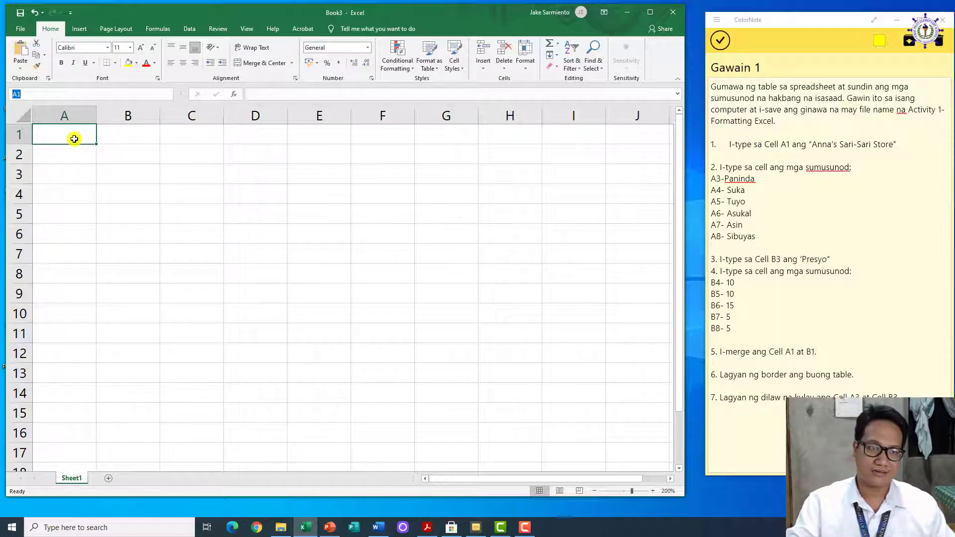
click(74, 138)
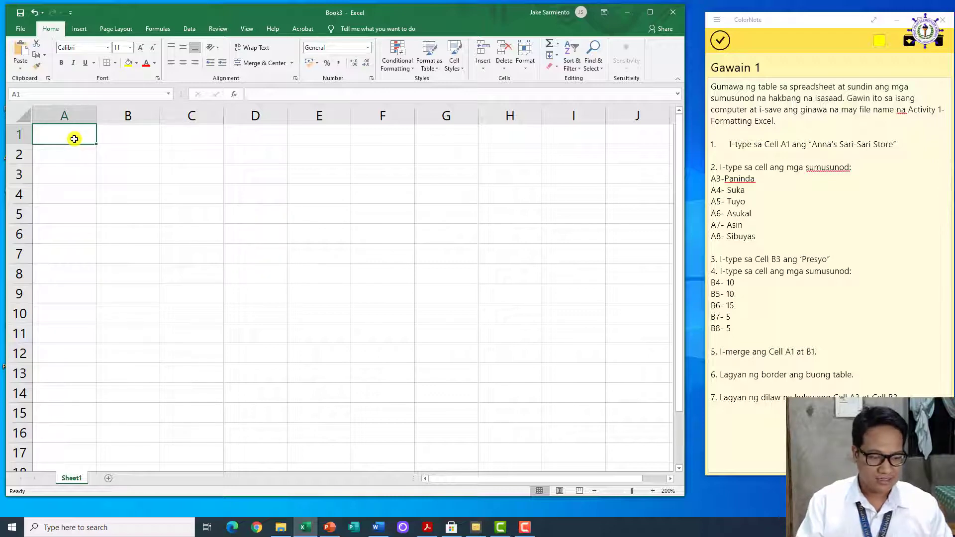
text(Anna)
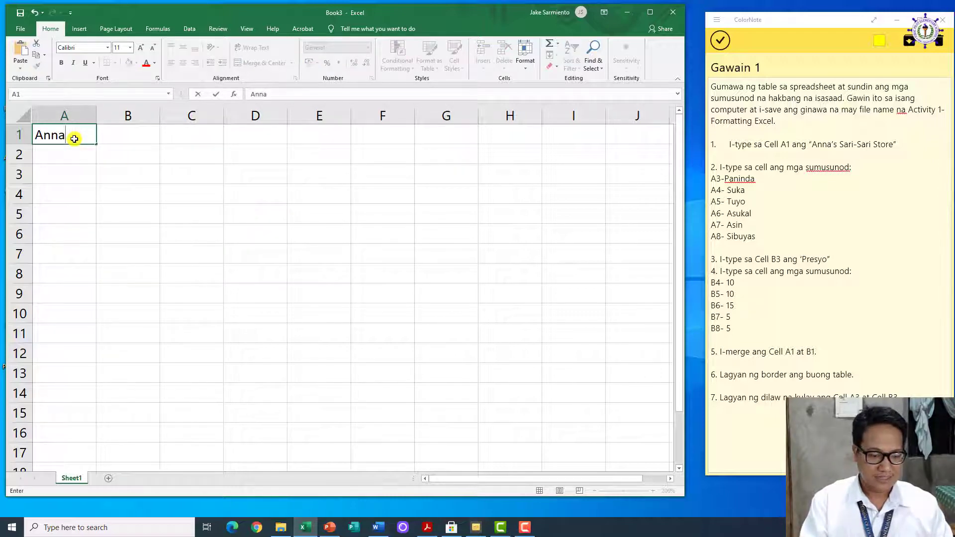
text('s Sari)
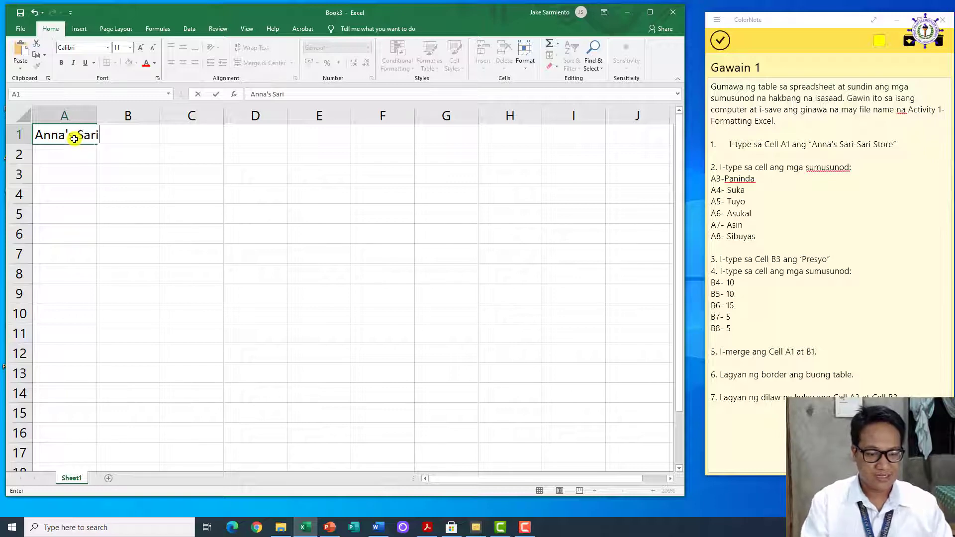
text(-Sa)
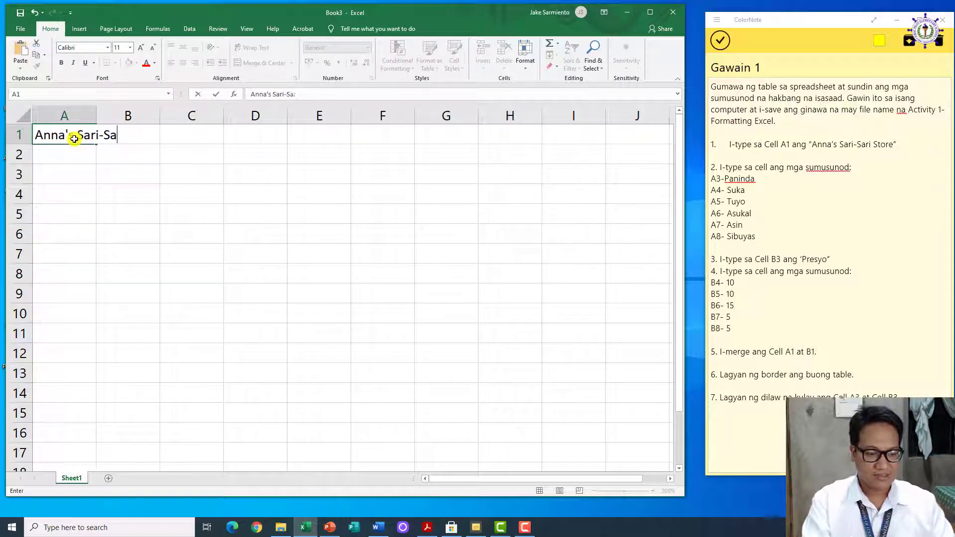
text(ri Store)
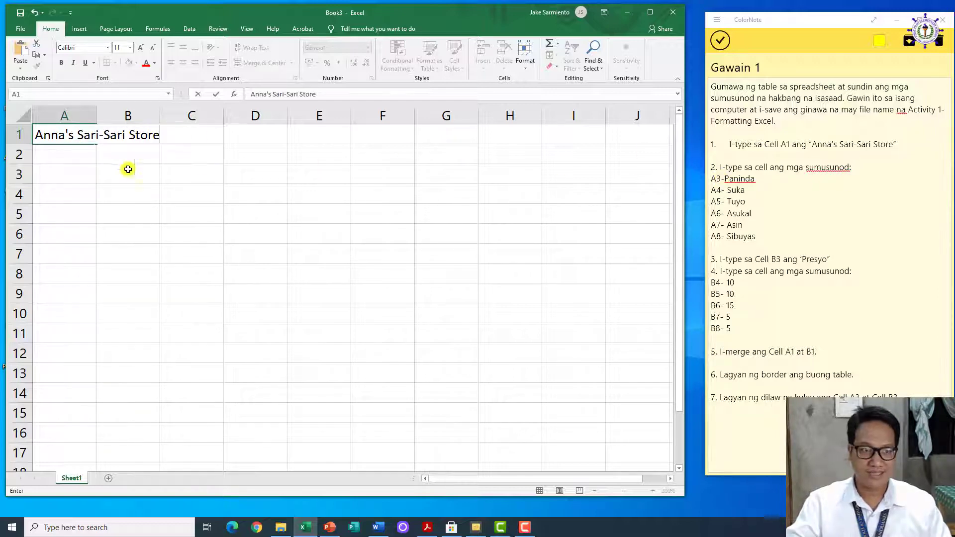
Enter header Paninda in A3 and items Suka, Tuyo, Asukal, Asin, Sibuyas in A4:A8
click(58, 178)
text(Paninda)
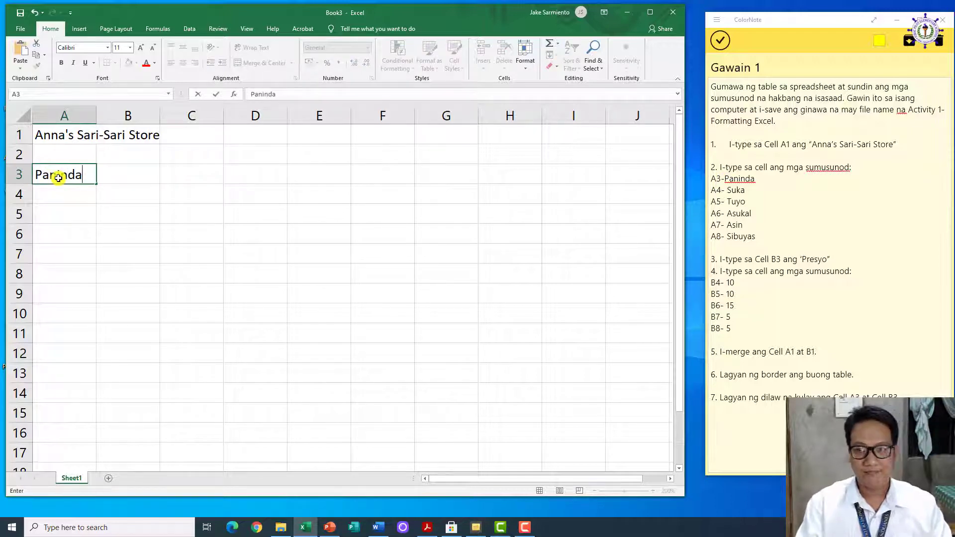
key(Return)
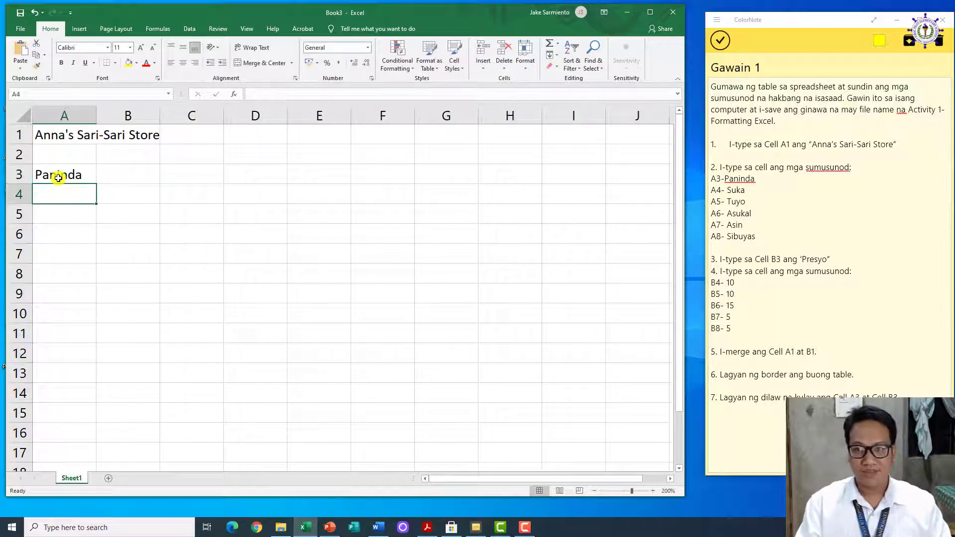
text(Suka)
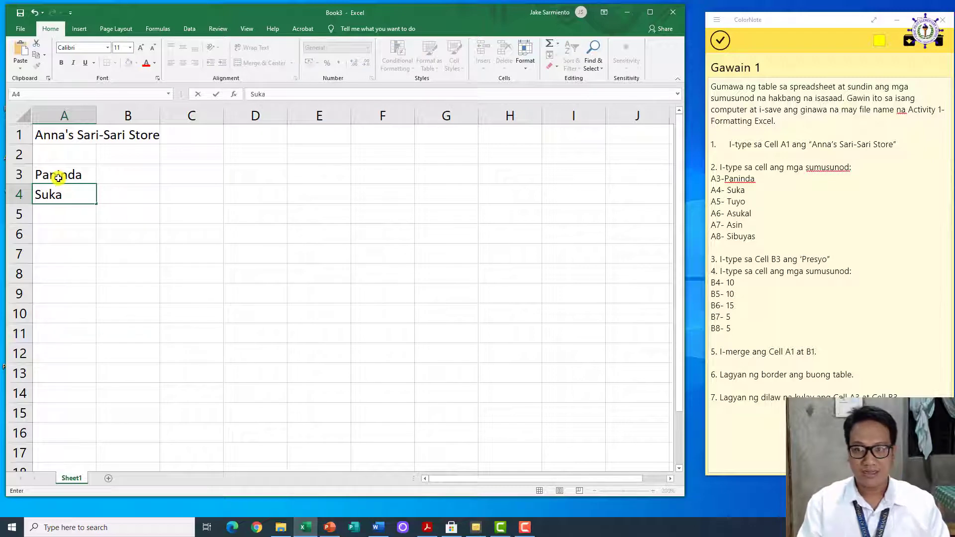
key(Return)
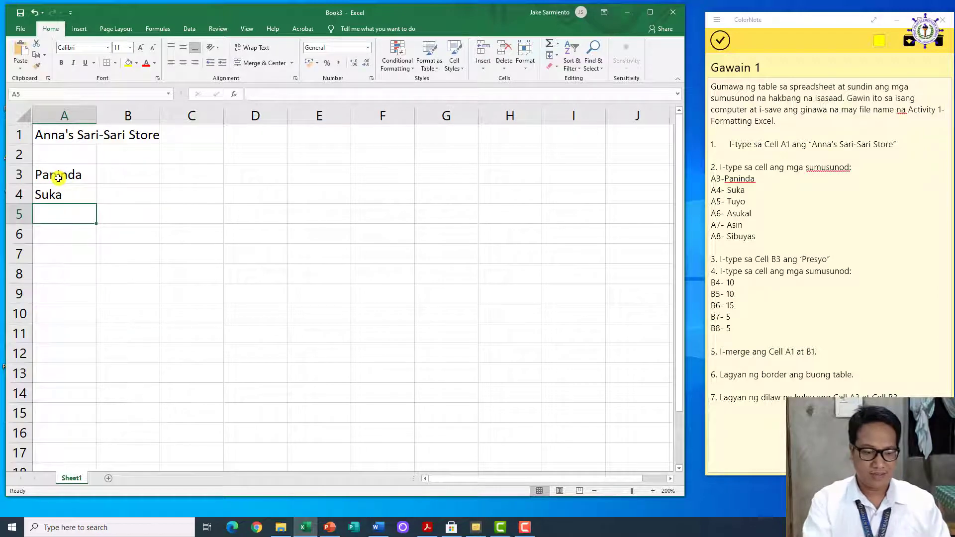
text(Tuyo)
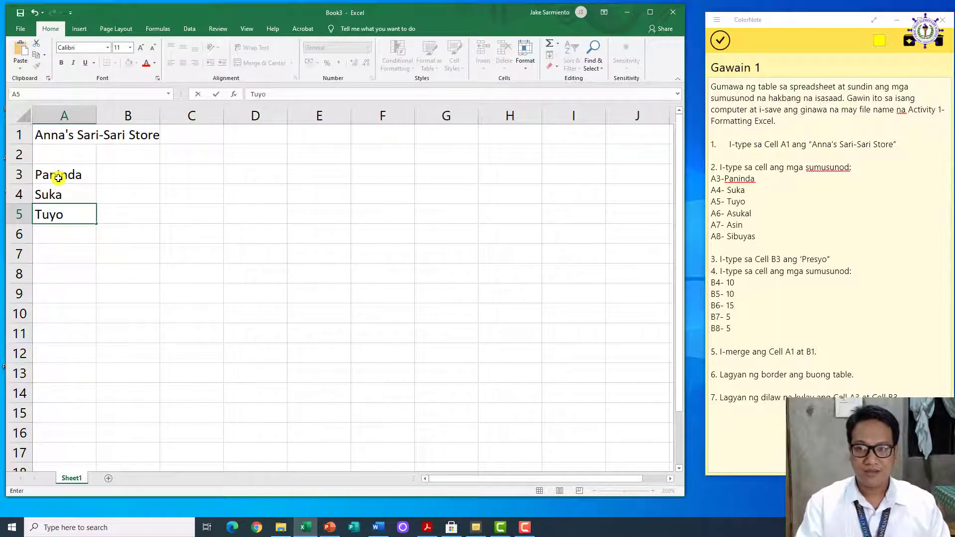
key(Return)
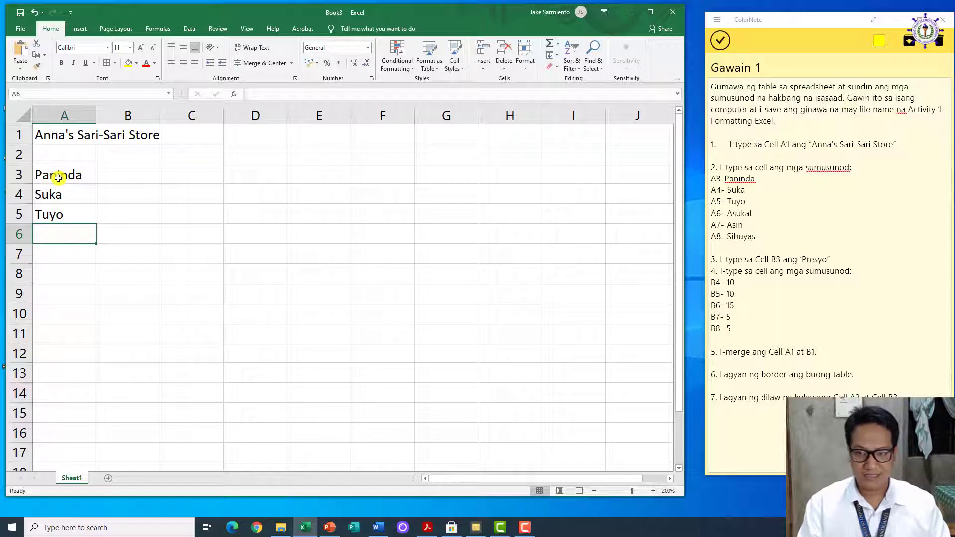
text(Asukal)
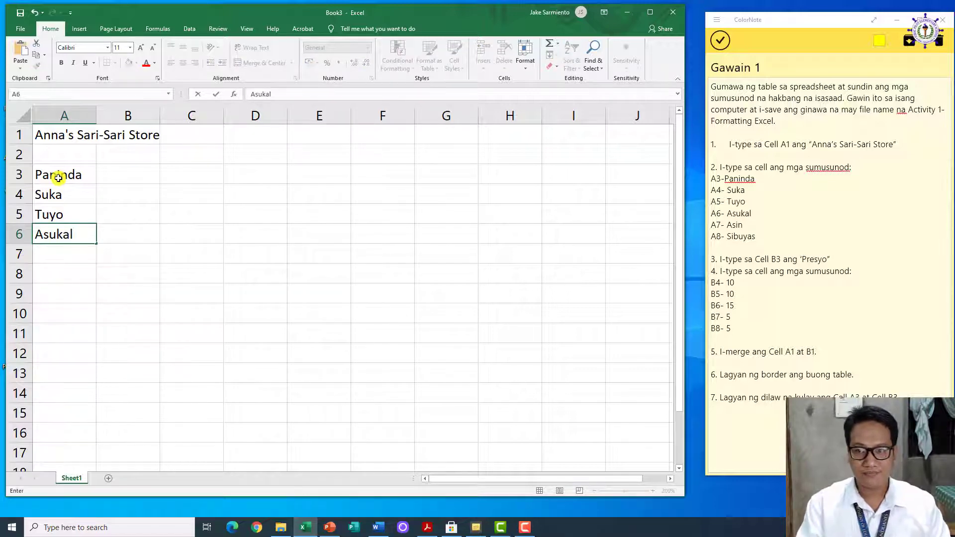
key(Return)
text(Asin)
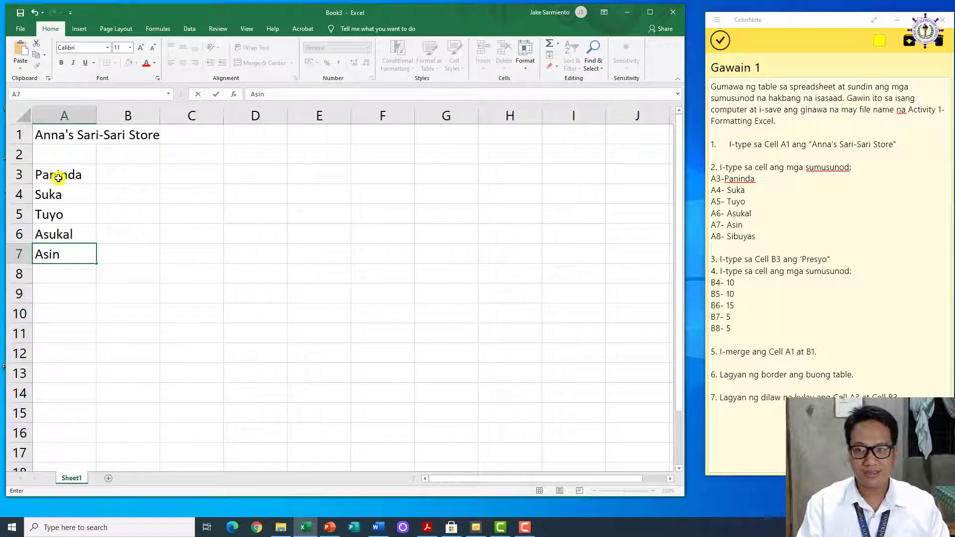
key(Return)
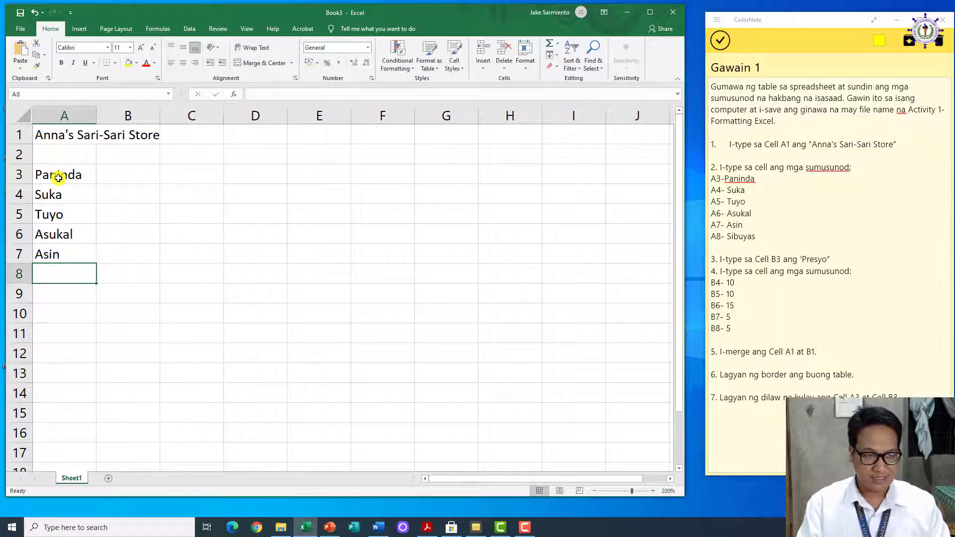
text(Si)
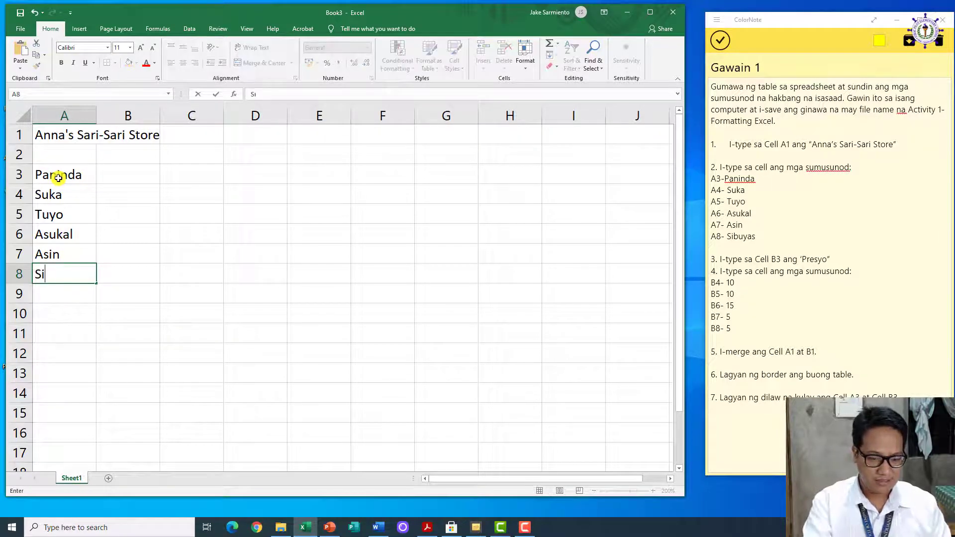
text(buyas)
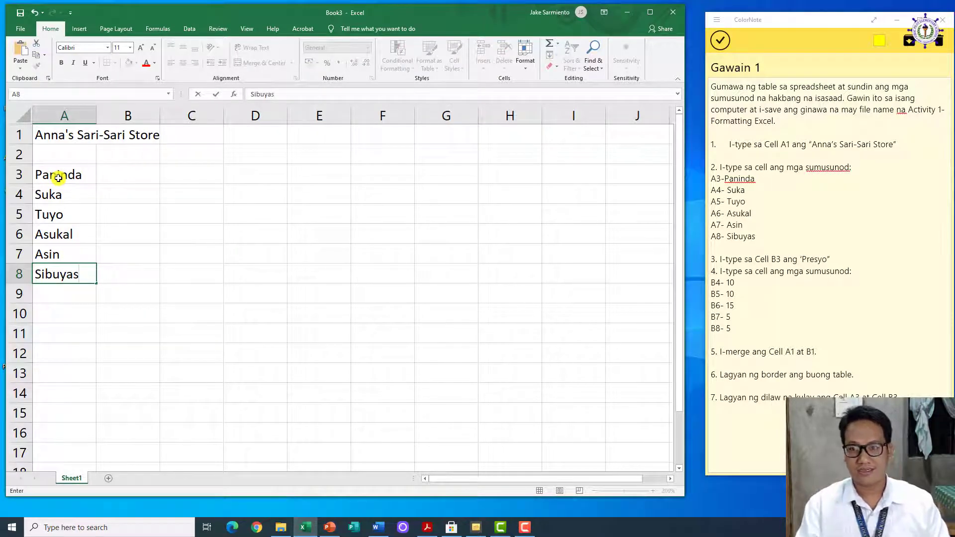
key(Tab)
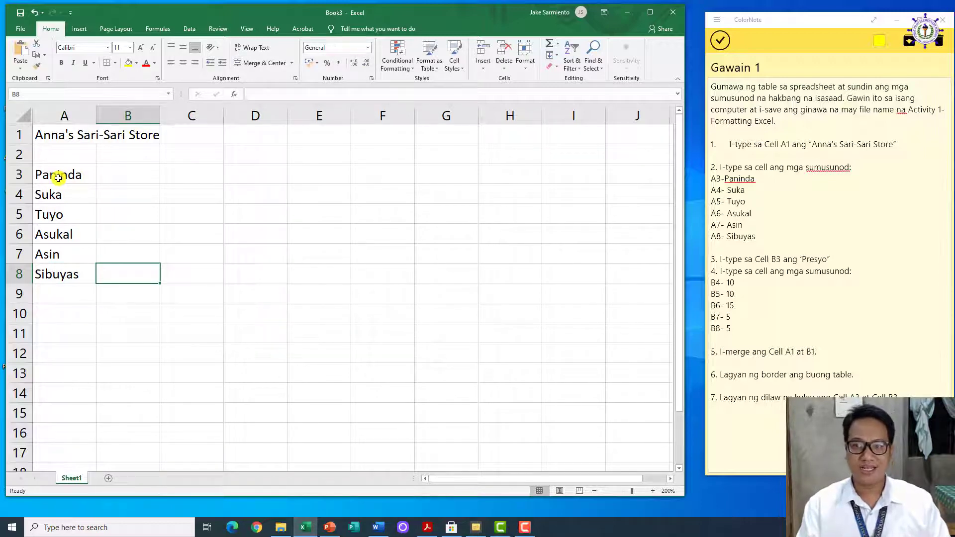
key(Up)
key(Up)
key(Up)
key(Up)
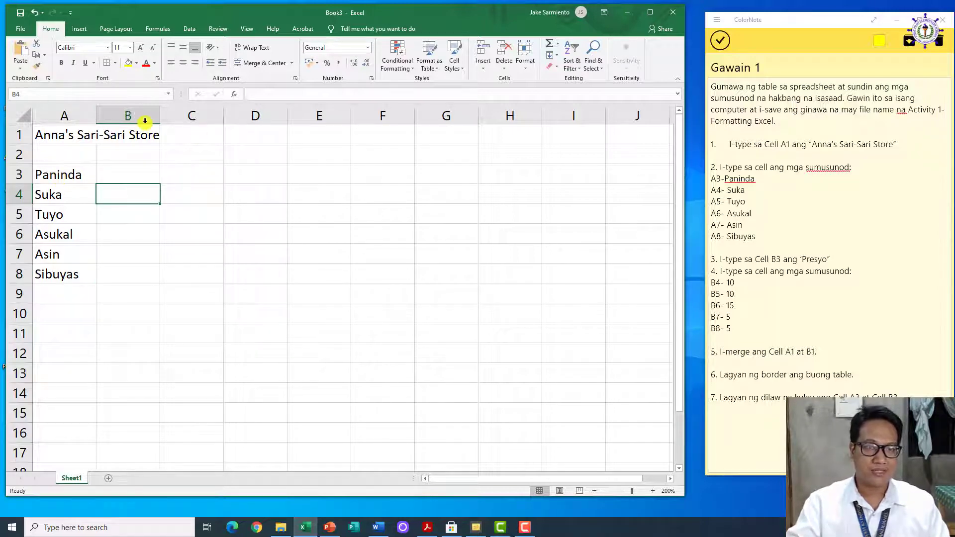
Add the Presyo header in B3 with prices 10 for Suka and 10 for Tuyo
click(106, 175)
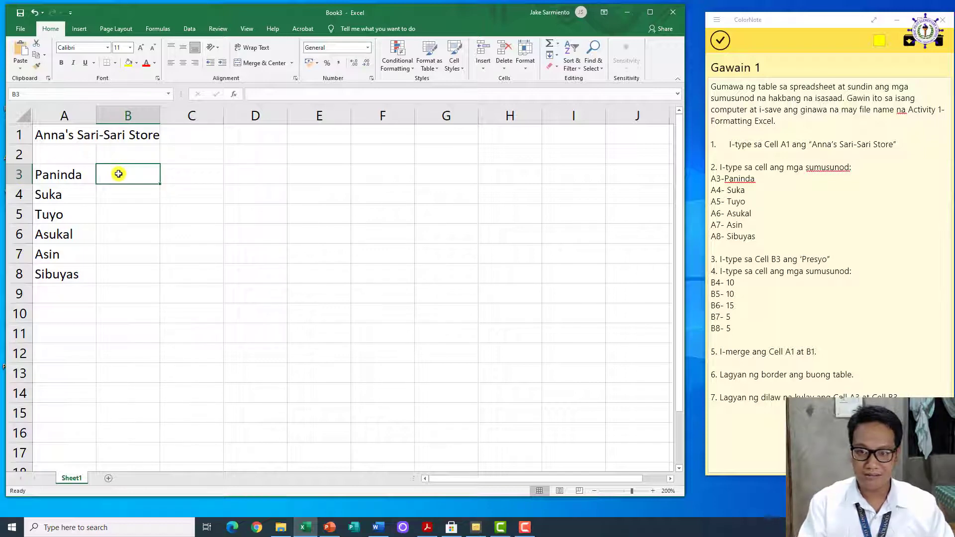
text(Presyo)
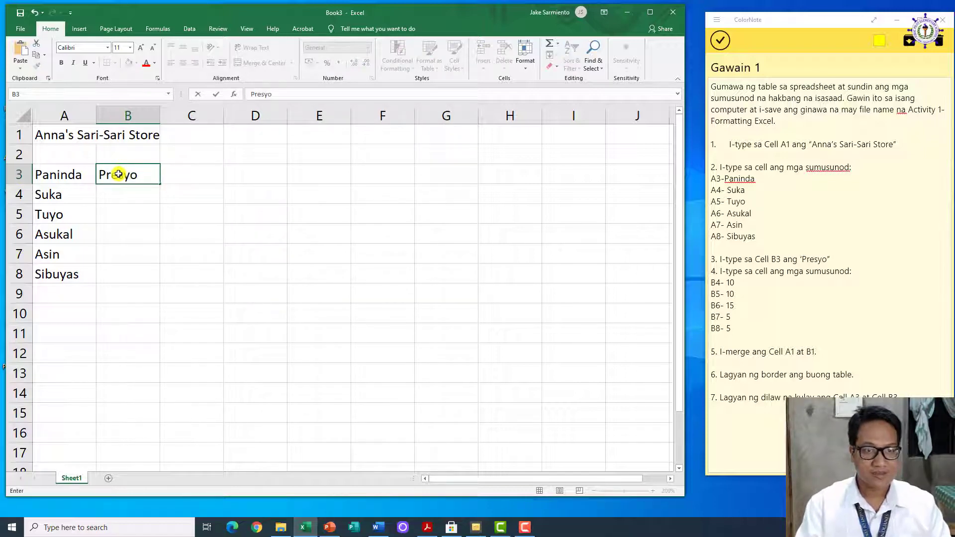
key(Return)
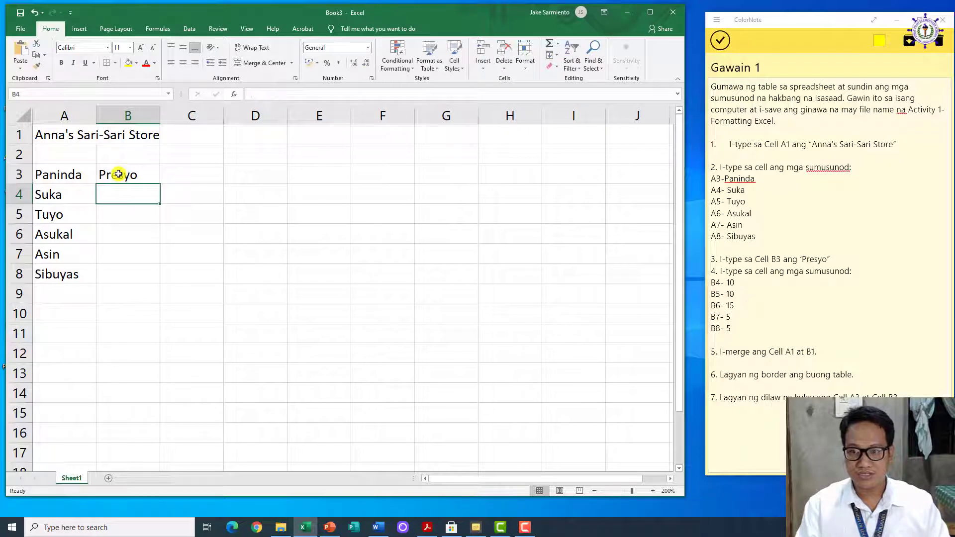
text(10)
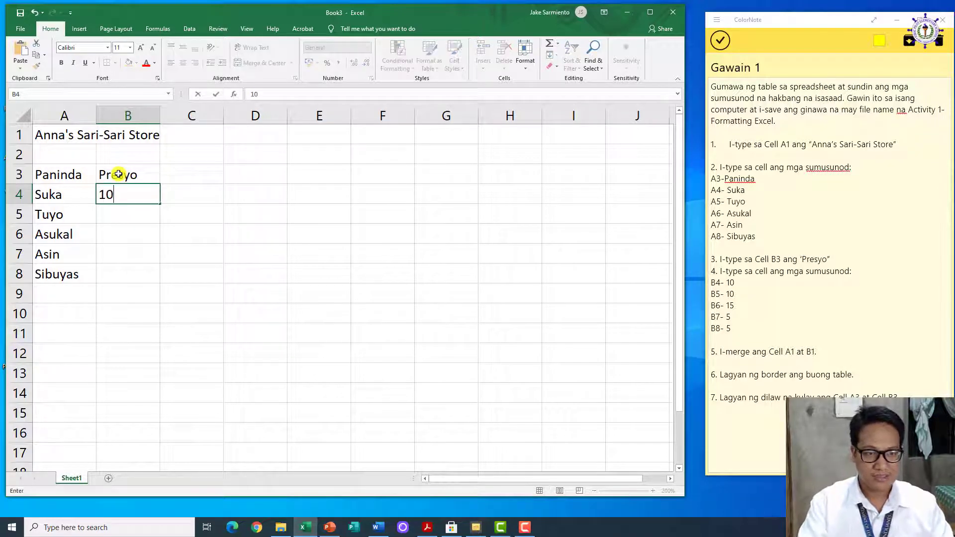
key(Return)
text(10)
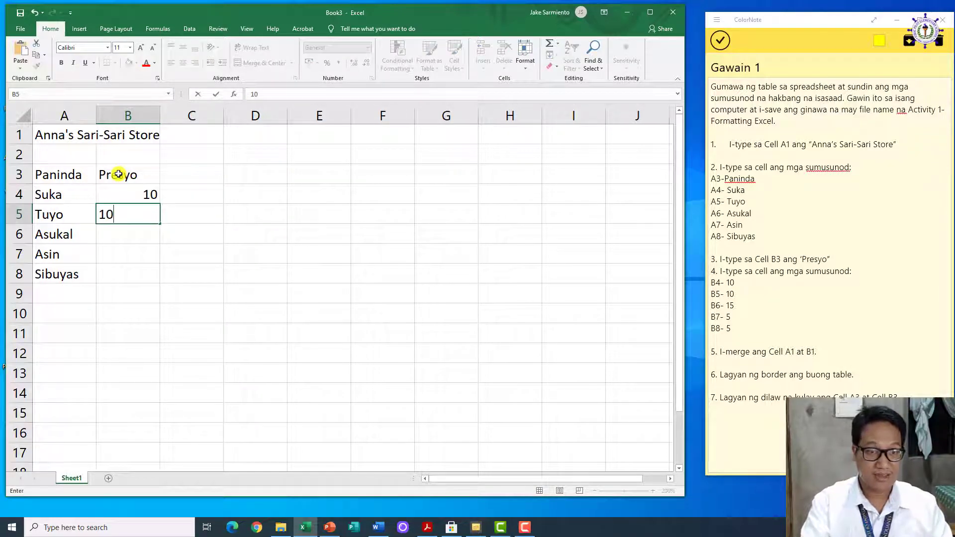
key(Return)
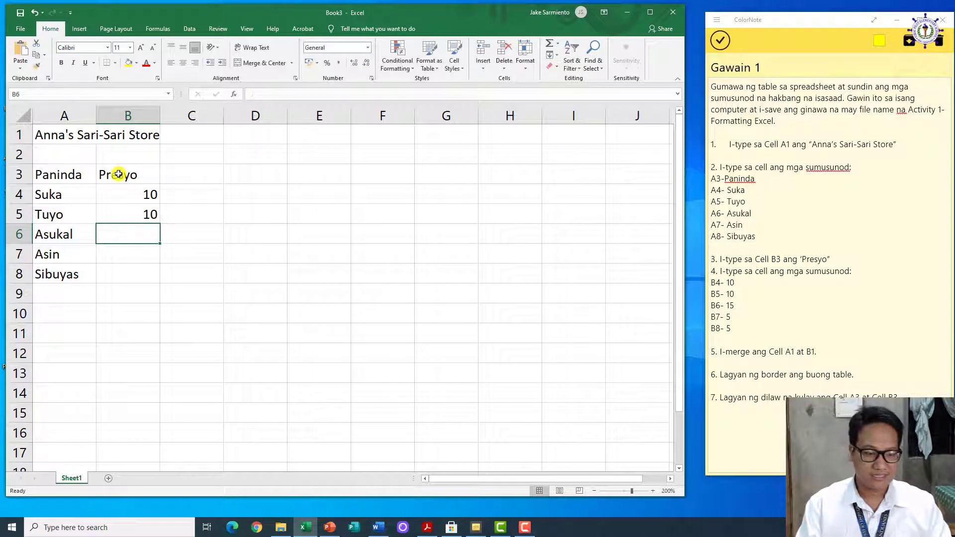
Enter prices 15 for Asukal and 5 each for Asin and Sibuyas, then check the notes
text(15)
key(Return)
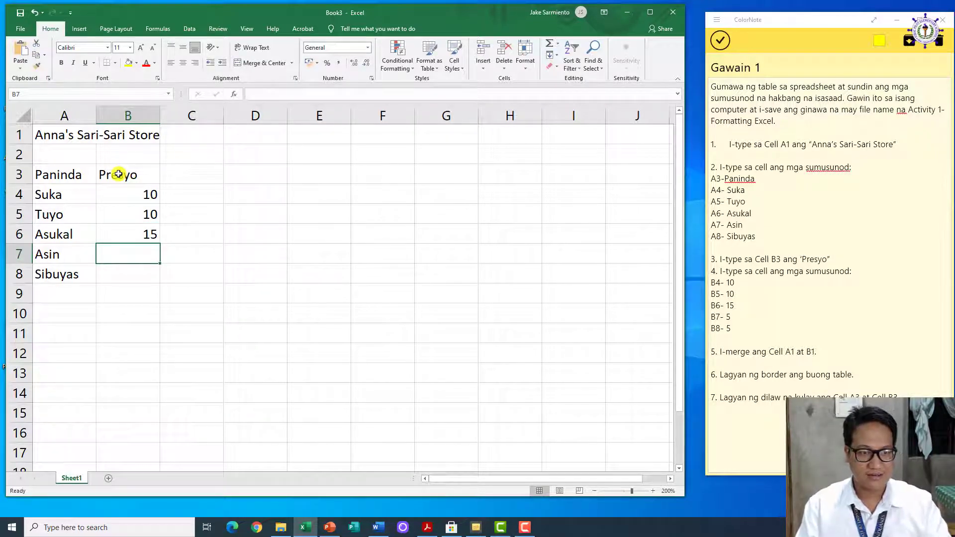
text(5)
key(Return)
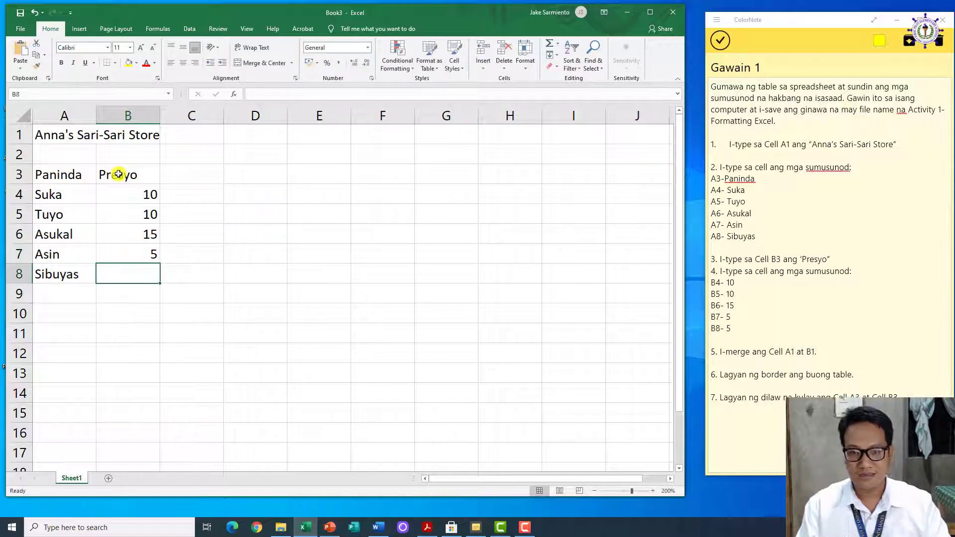
text(5)
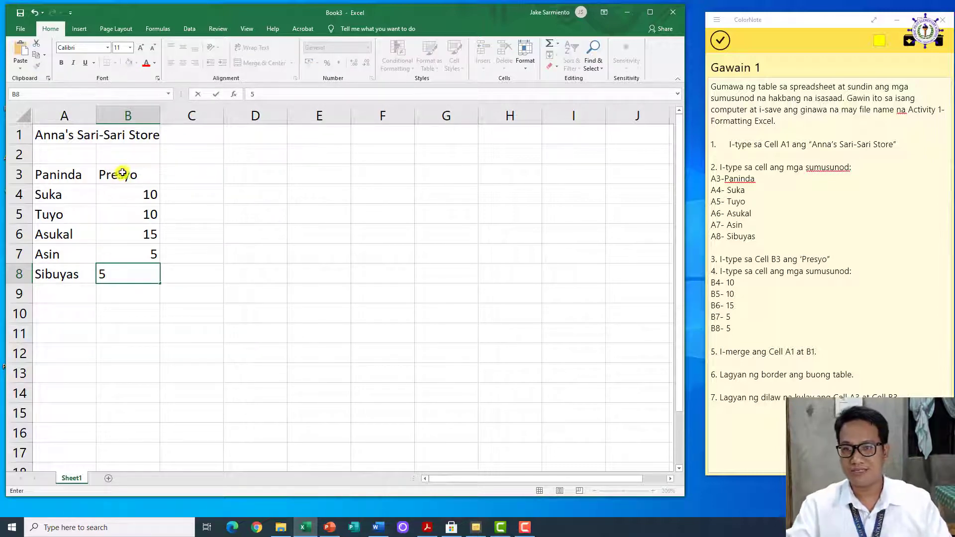
click(726, 144)
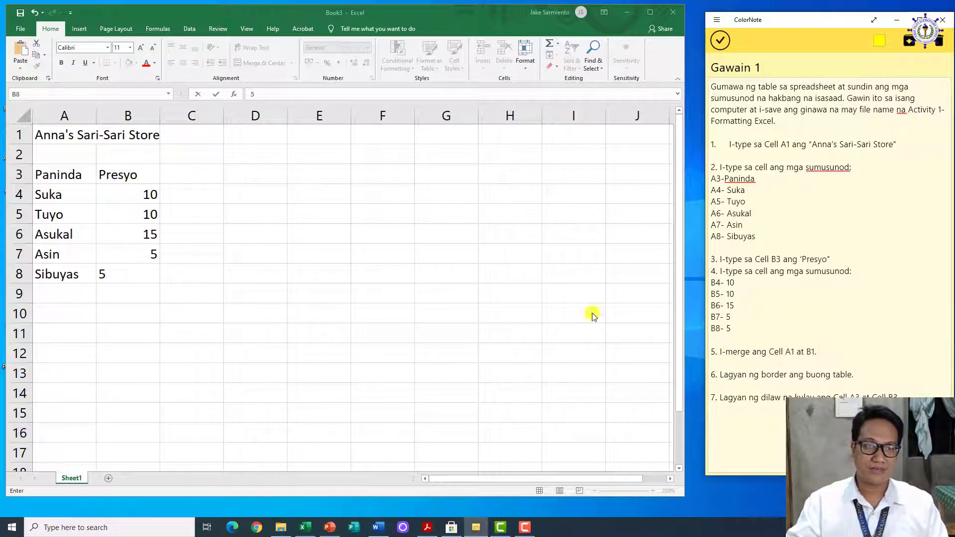
Merge and centre the title Anna's Sari-Sari Store across A1:B1
click(63, 133)
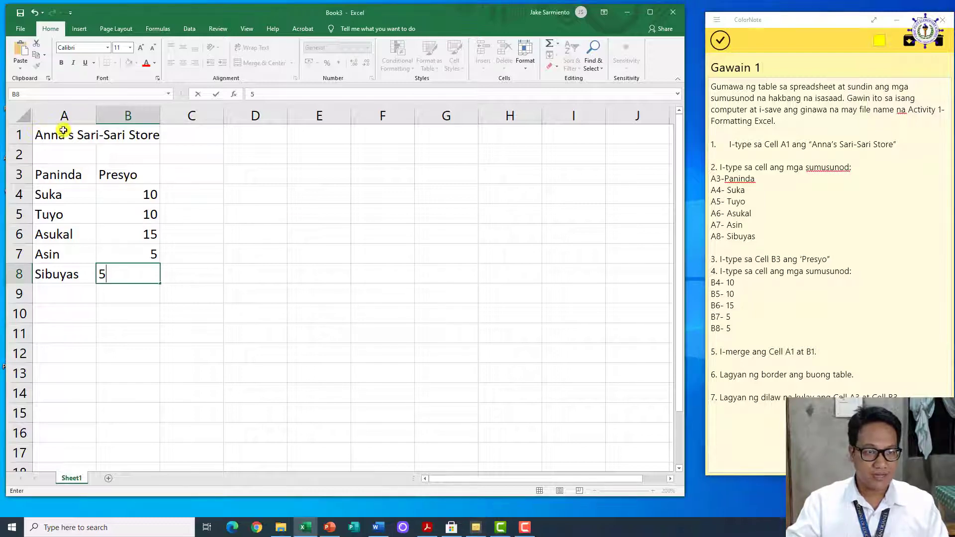
click(138, 141)
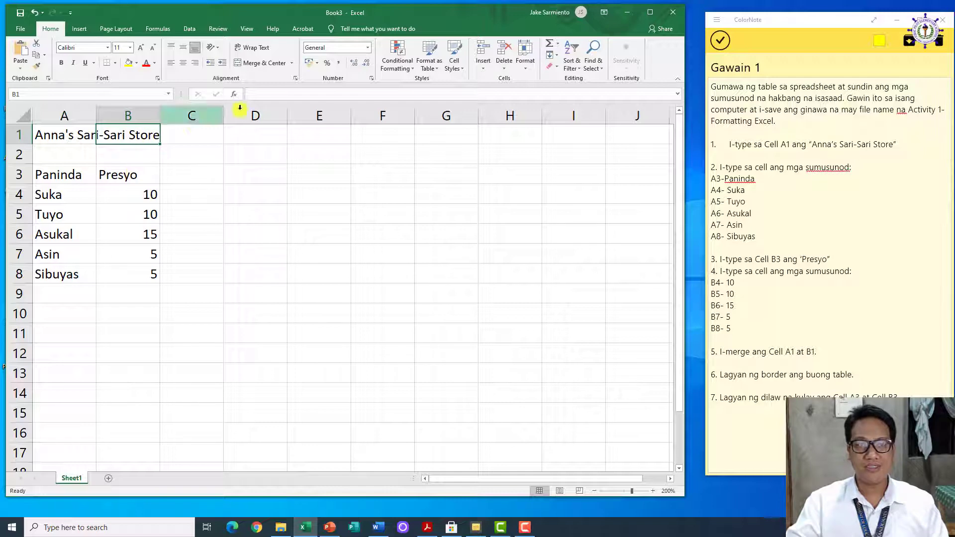
click(57, 135)
drag(57, 135, 114, 133)
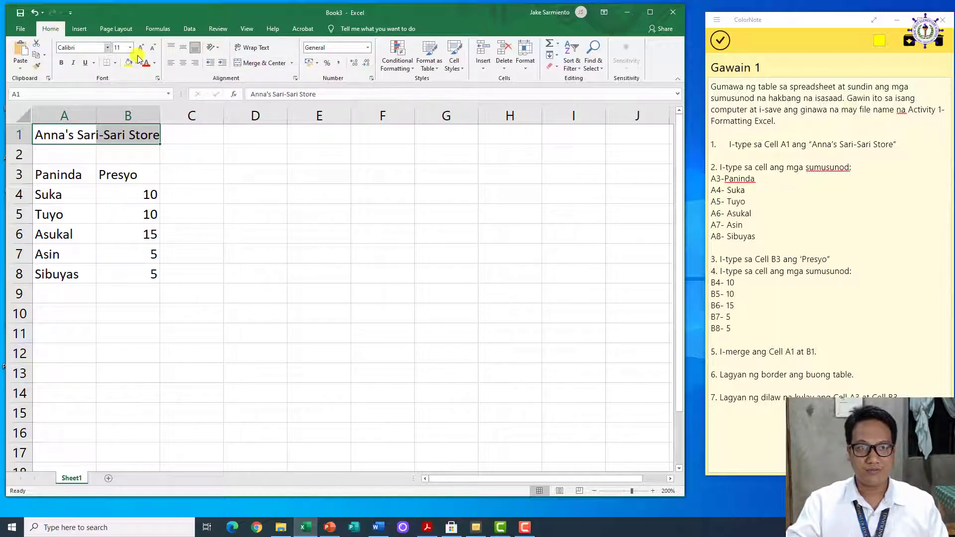
click(255, 64)
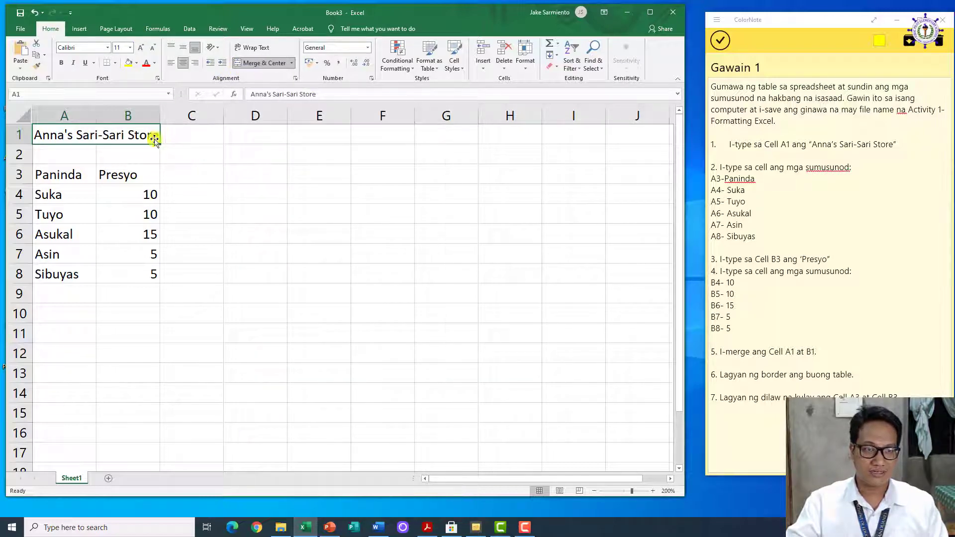
Widen columns A and B to fit the table contents
drag(96, 113, 114, 112)
drag(174, 110, 198, 111)
click(146, 281)
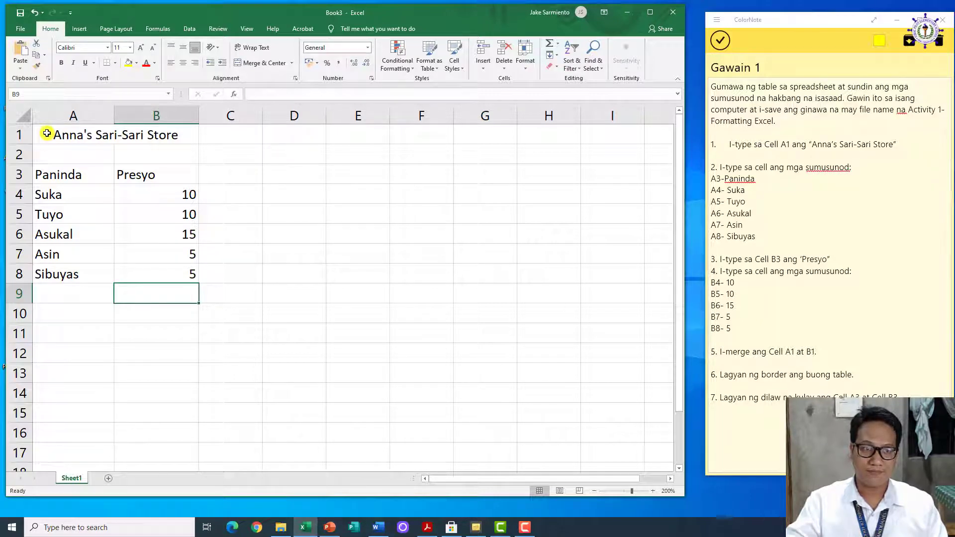
Apply Outline and Inside borders to the table A1:B8 through Format Cells
drag(43, 132, 71, 270)
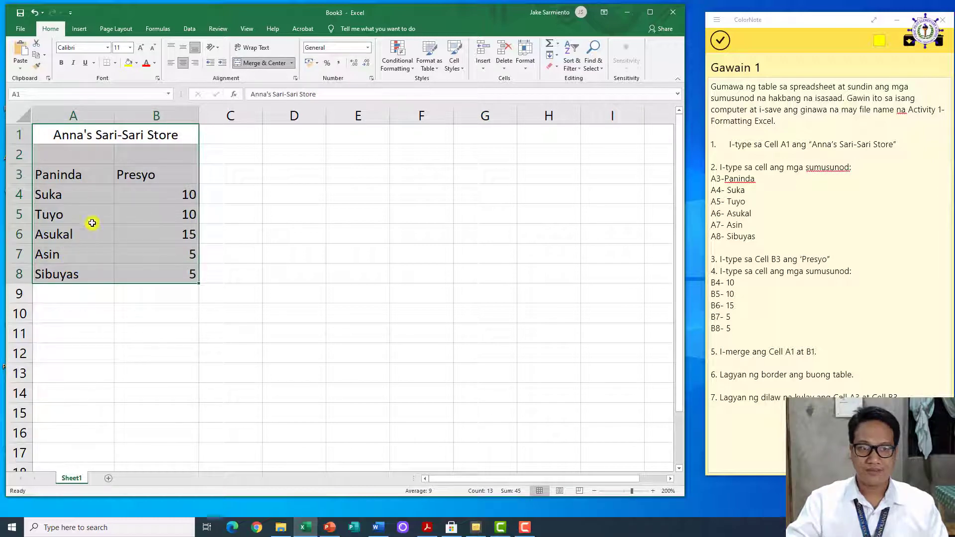
right_click(112, 203)
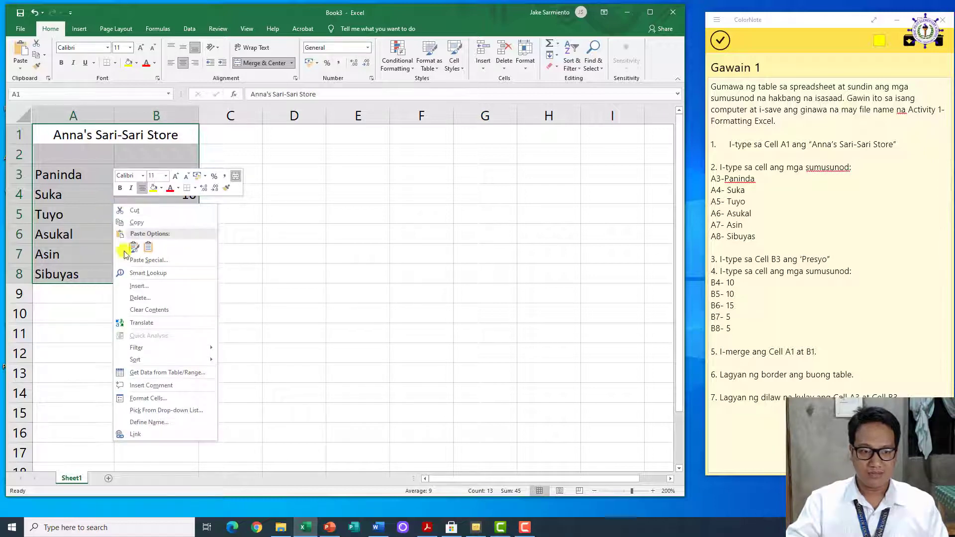
click(153, 400)
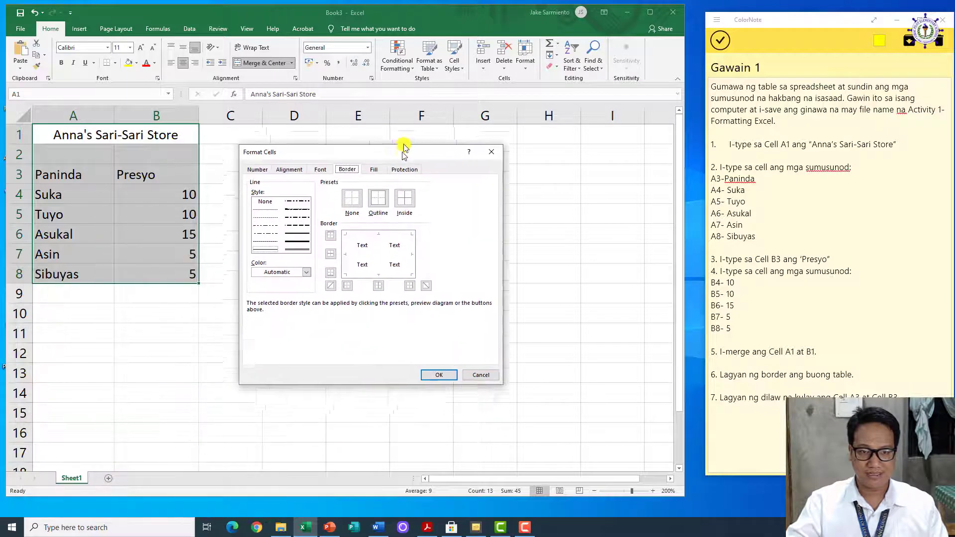
drag(403, 148, 408, 99)
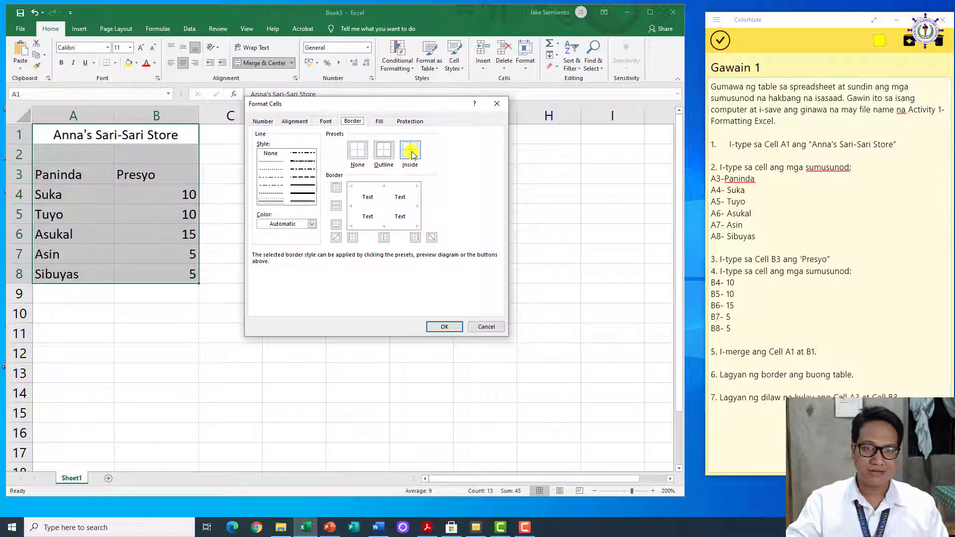
click(383, 150)
click(419, 156)
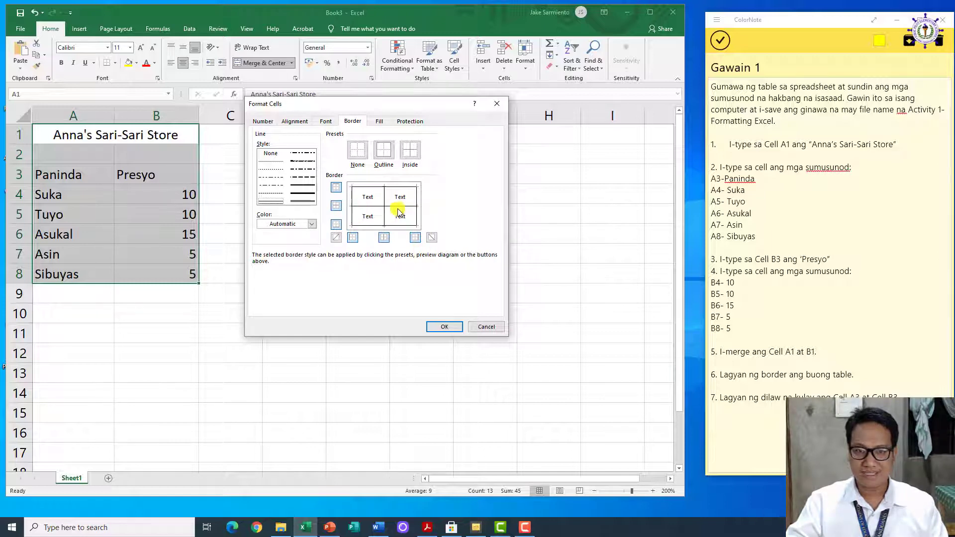
click(444, 327)
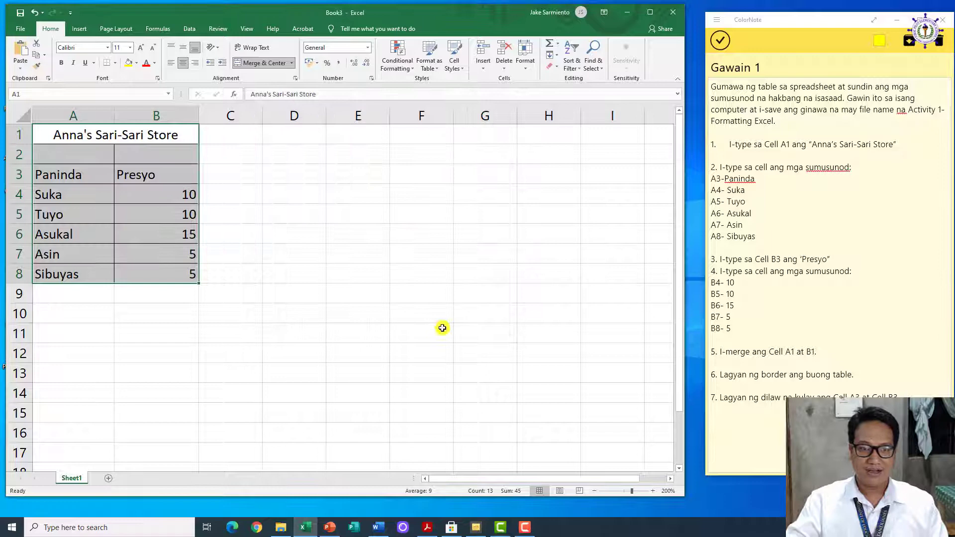
click(356, 293)
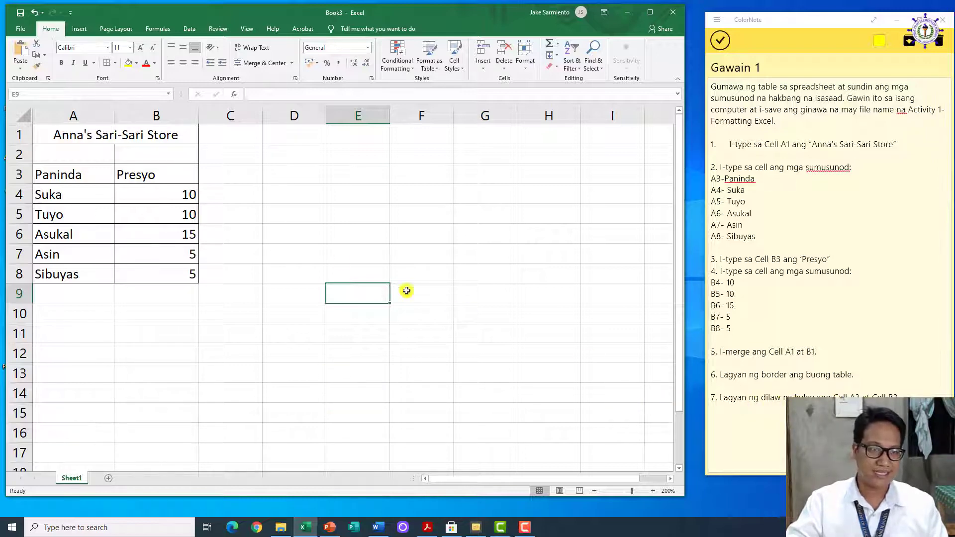
Fill the Paninda and Presyo header cells A3:B3 with yellow
click(66, 174)
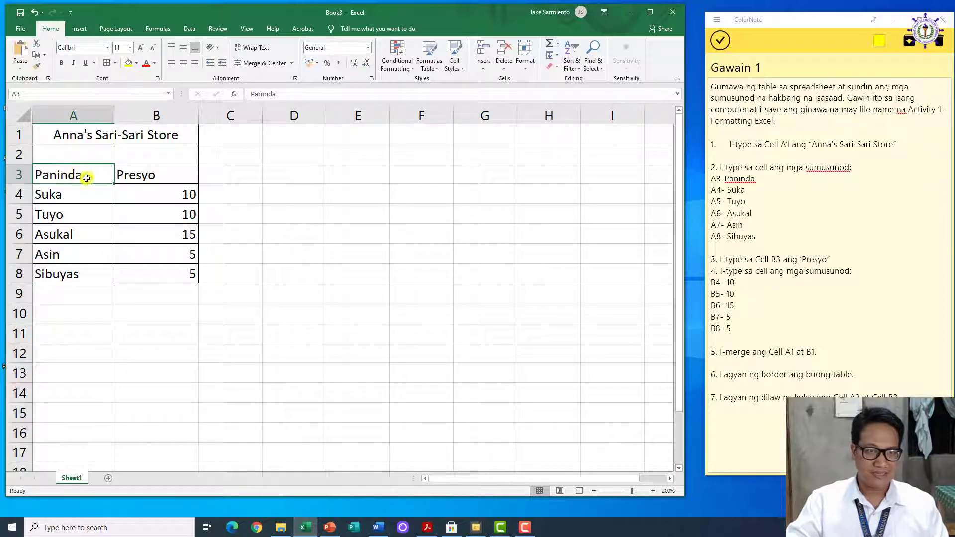
click(154, 175)
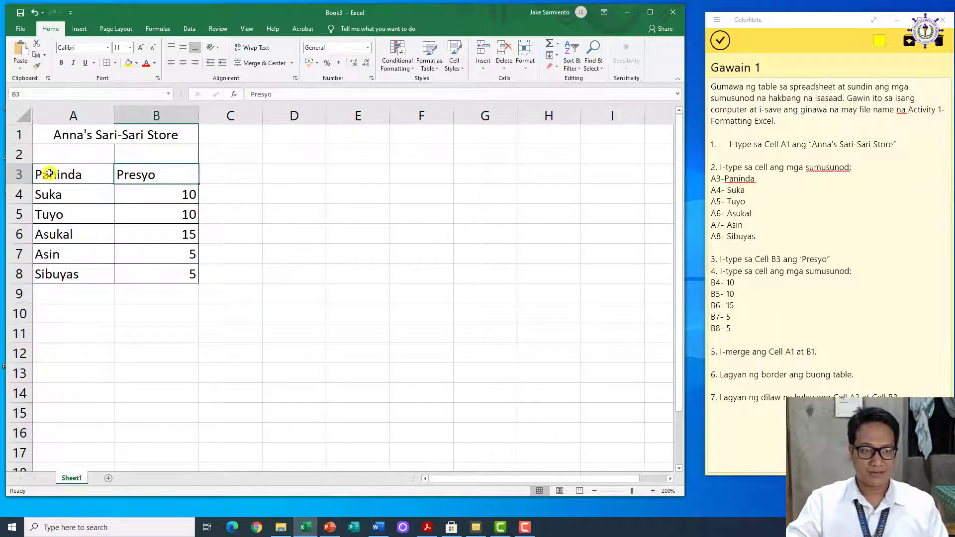
drag(62, 172, 141, 171)
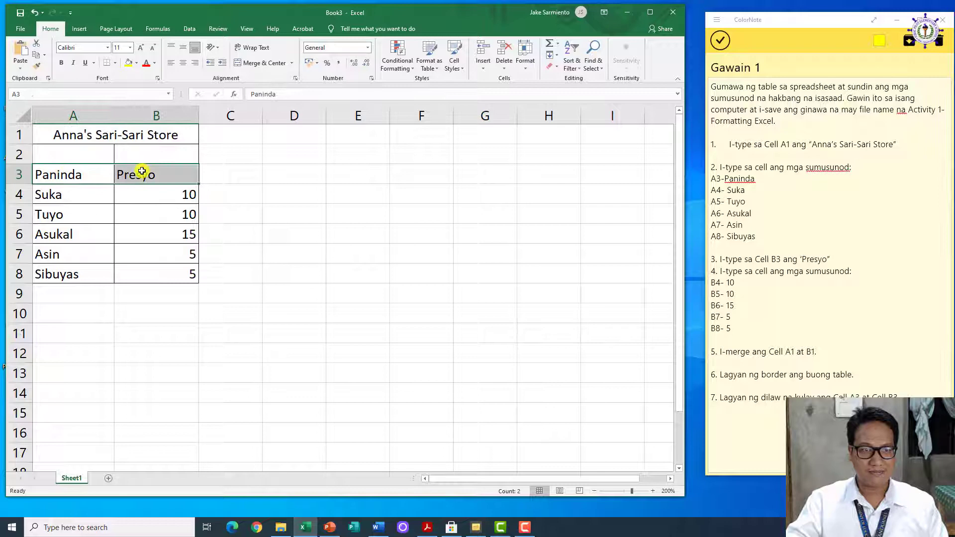
click(129, 65)
click(275, 207)
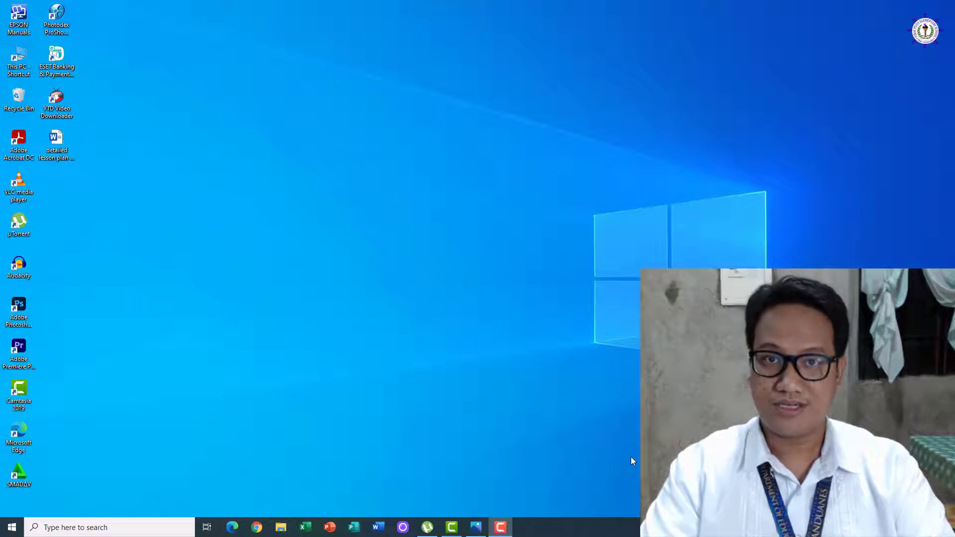
View the formula.jpg lesson slide in Photos with the =(A5+A6+A7)-A8 example
click(476, 526)
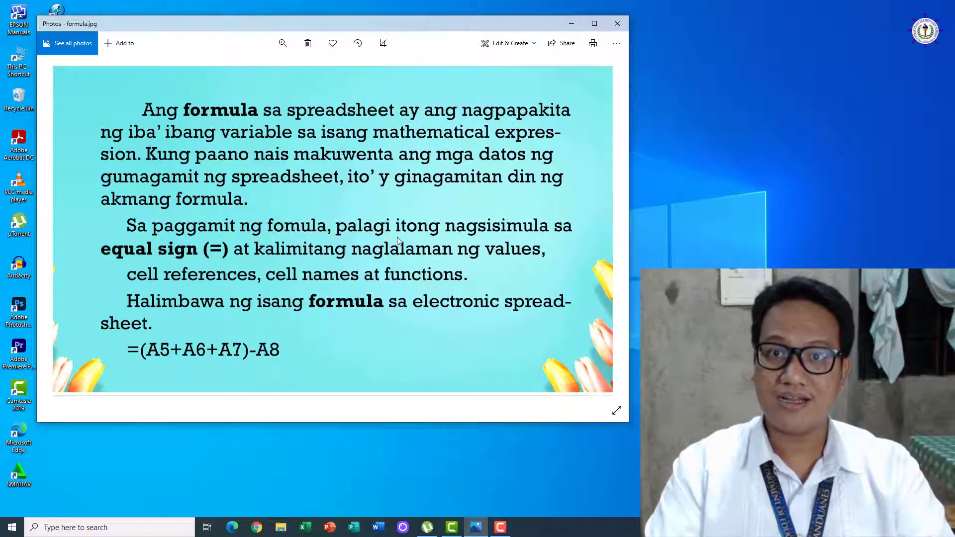
click(571, 24)
click(476, 526)
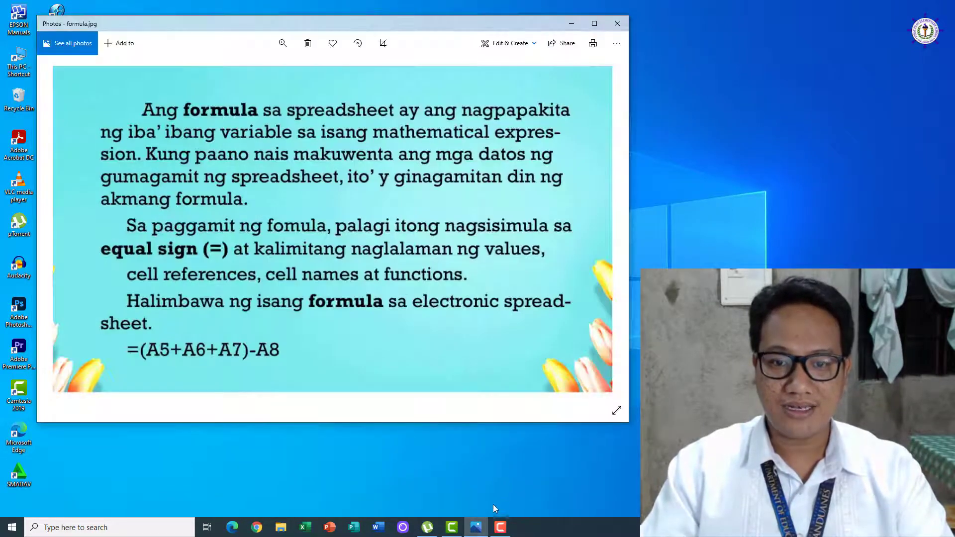
Advance to the basic functions slide listing Sum, Average, Max, Min and Count
key(Right)
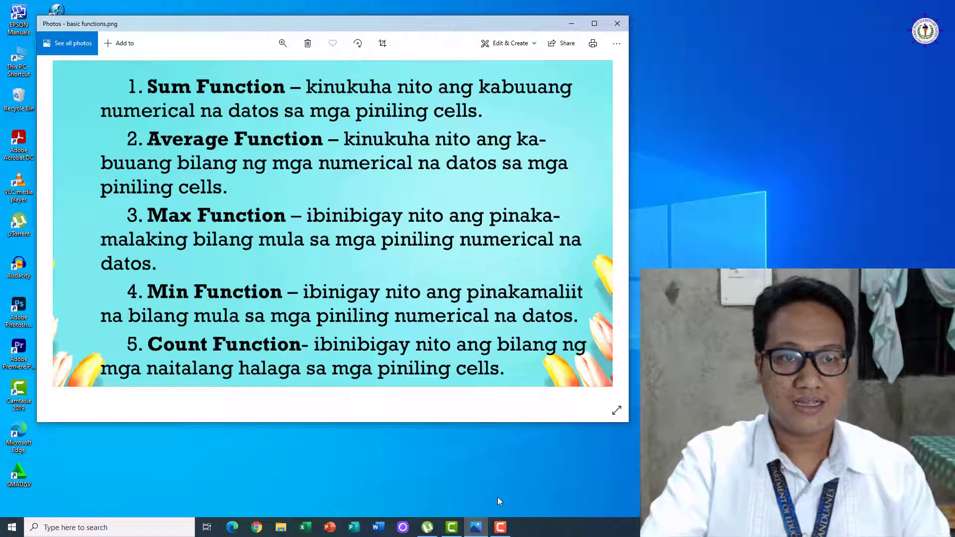
key(Right)
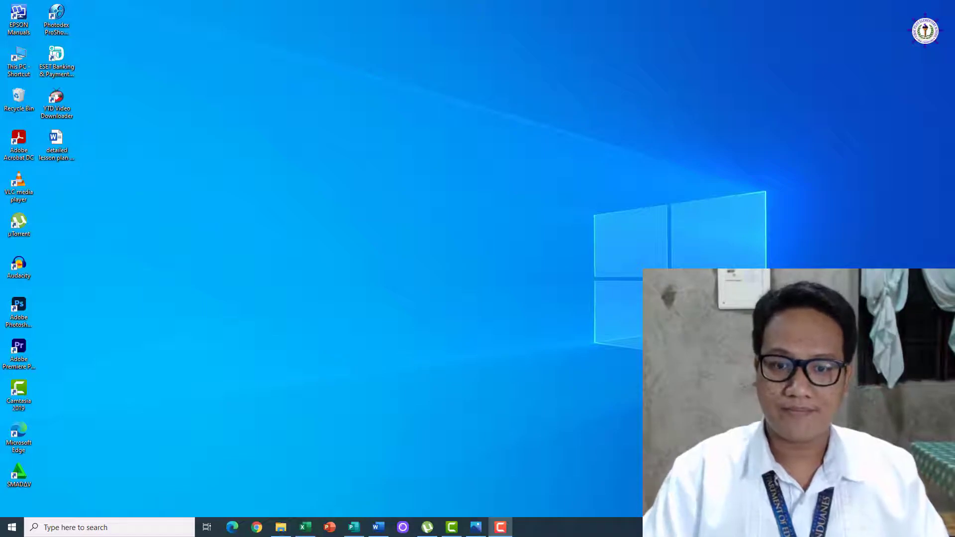
Reopen the functions slide, then switch to the Book2 practice workbook with values in C1:C4
click(476, 527)
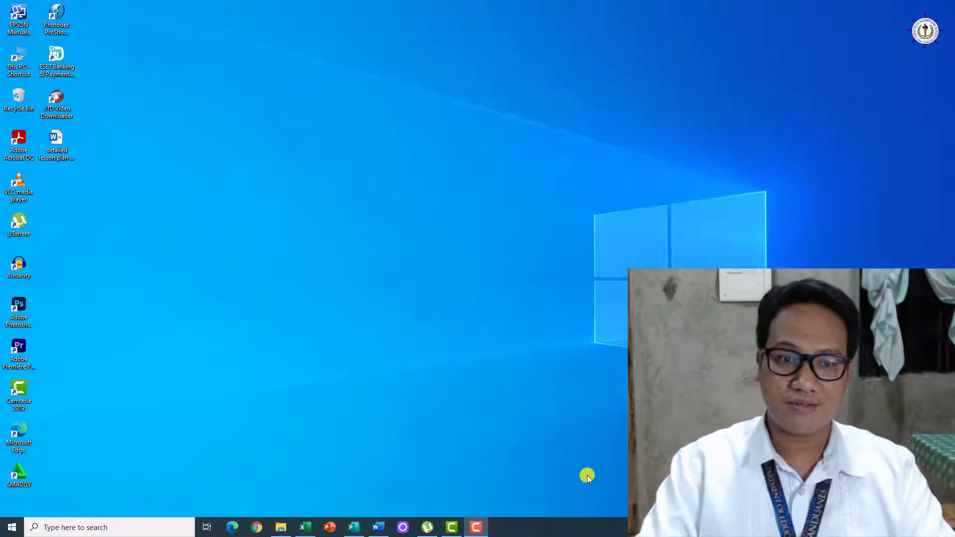
click(309, 529)
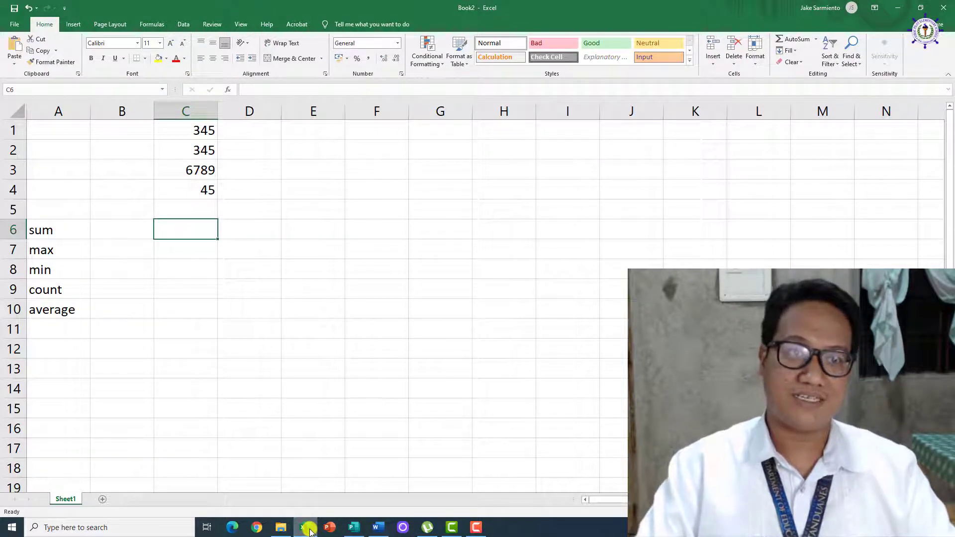
click(53, 235)
click(182, 231)
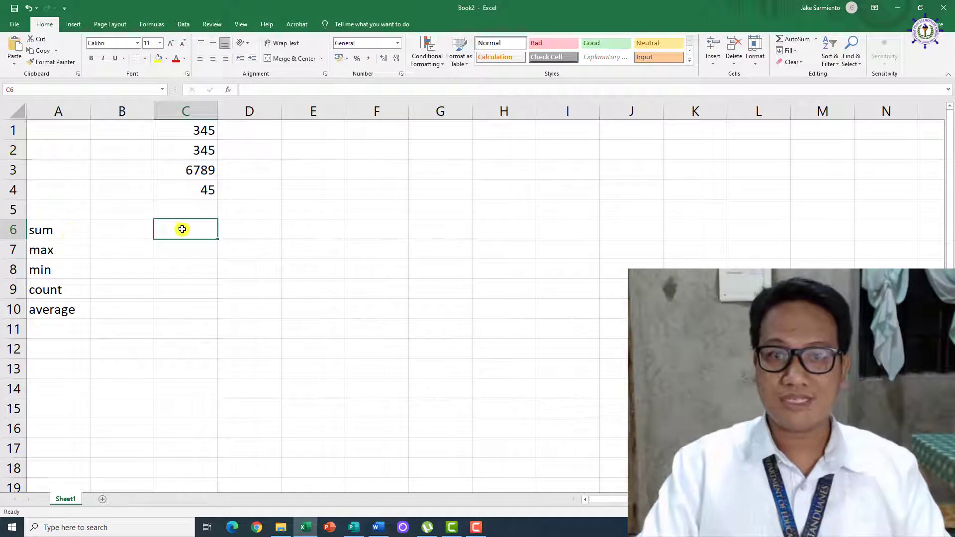
click(818, 40)
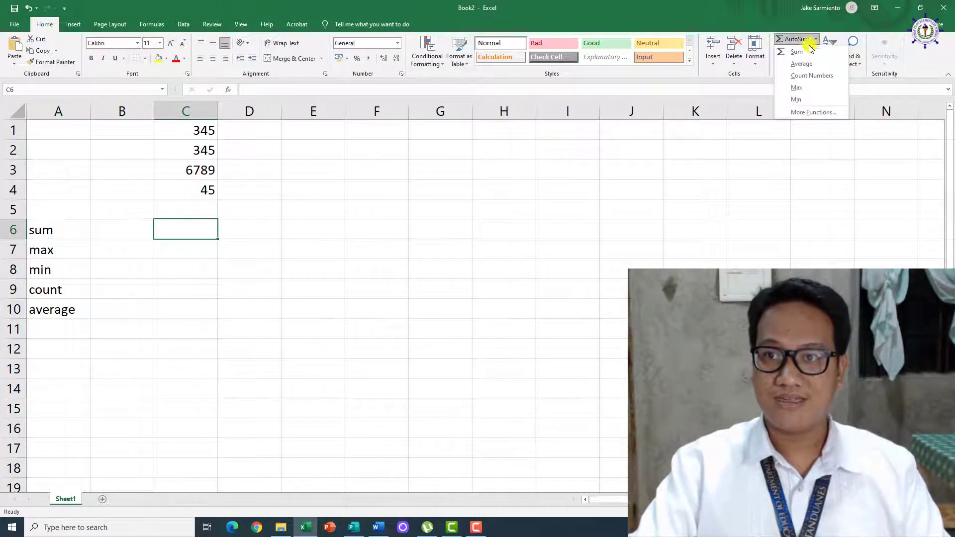
click(799, 51)
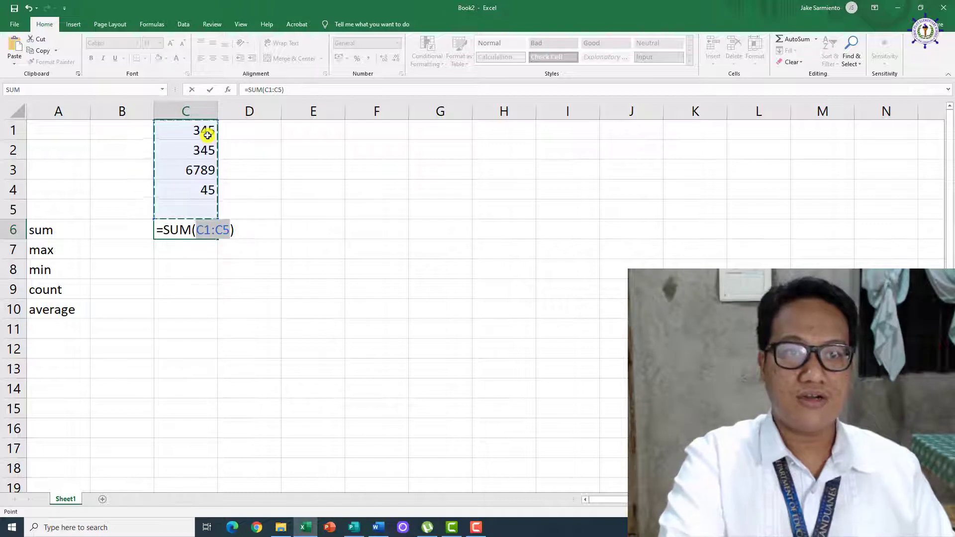
key(Return)
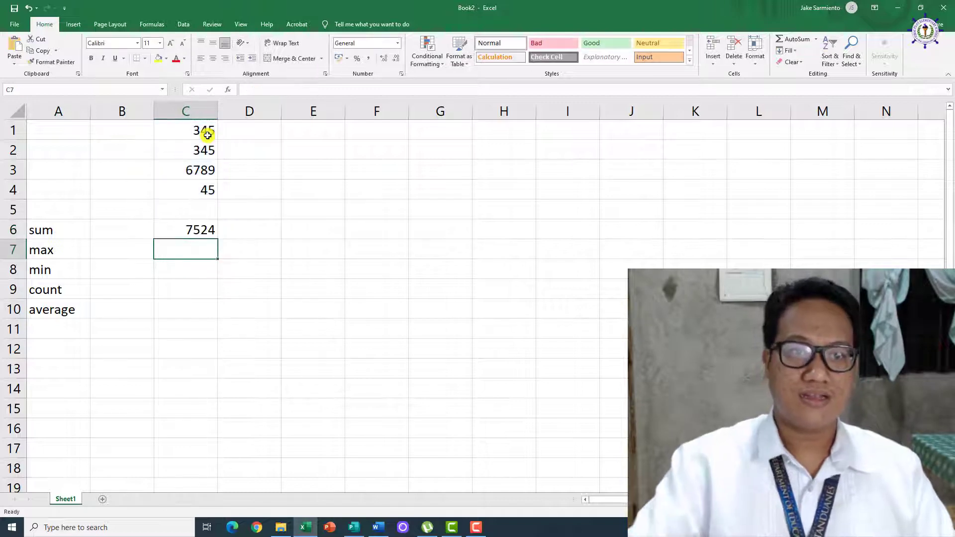
click(197, 229)
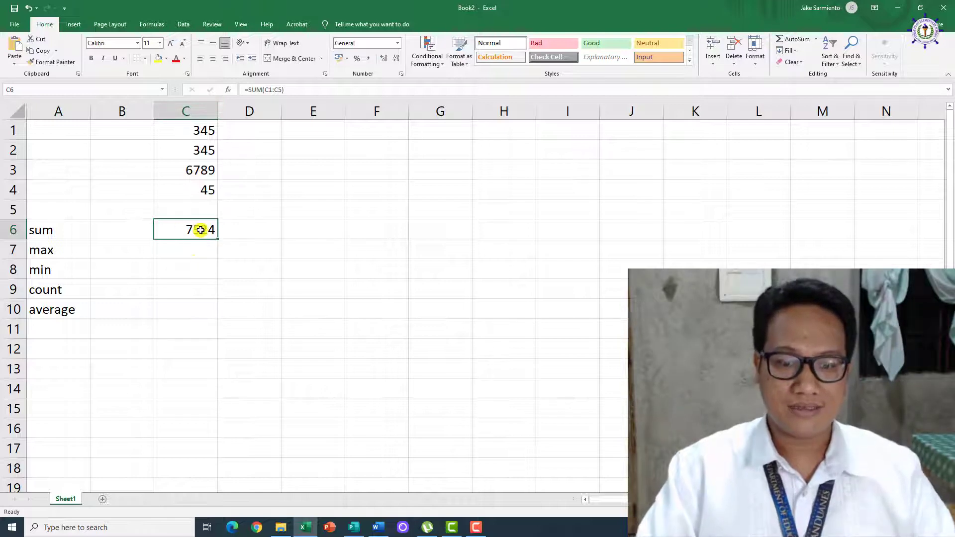
key(ctrl+z)
click(225, 266)
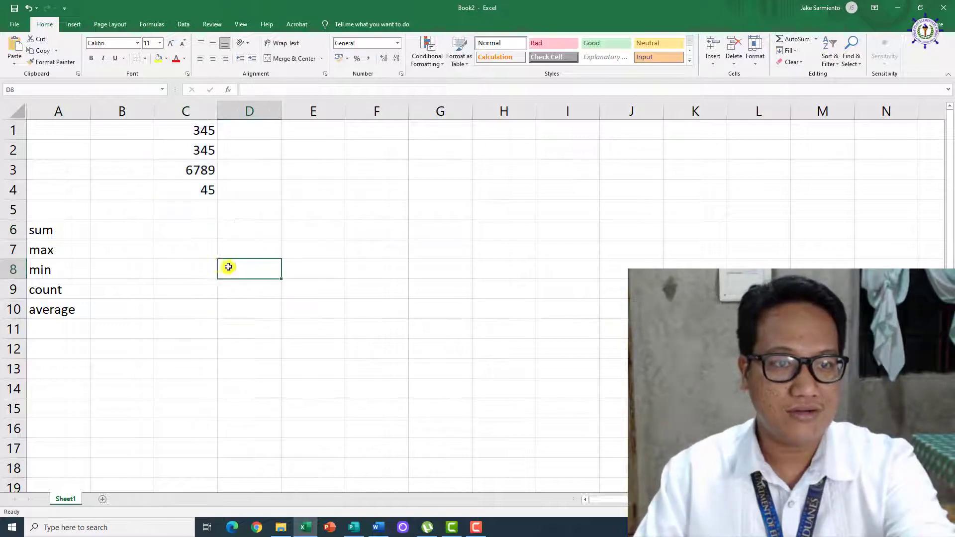
click(187, 253)
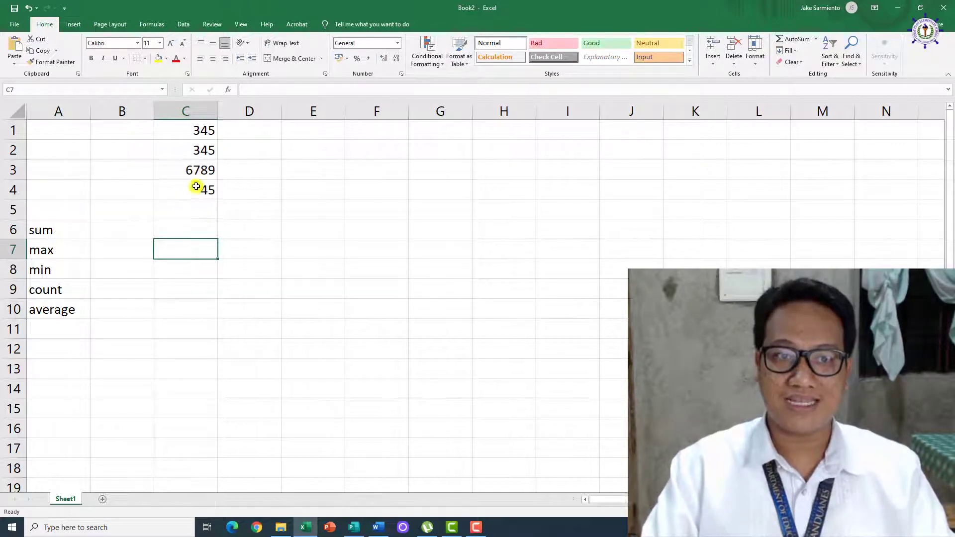
click(816, 40)
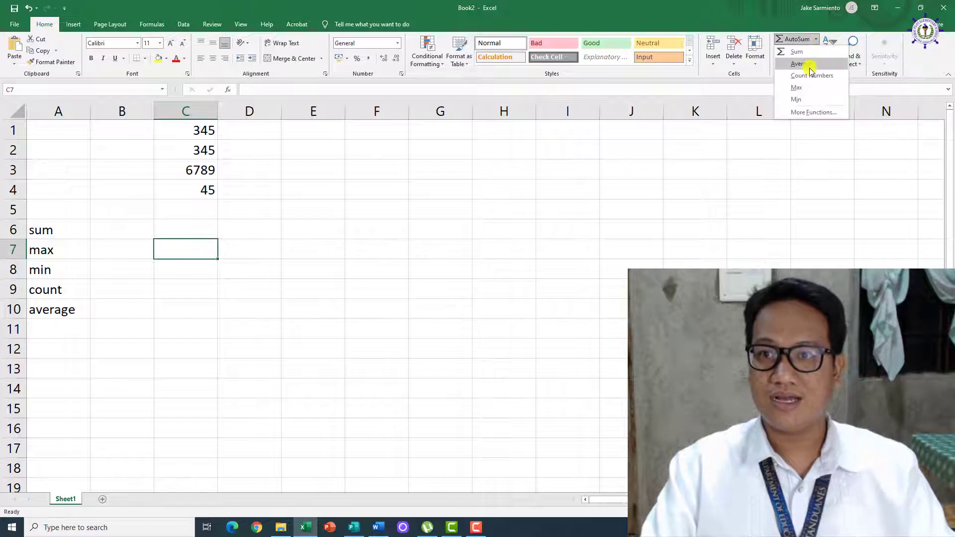
click(807, 92)
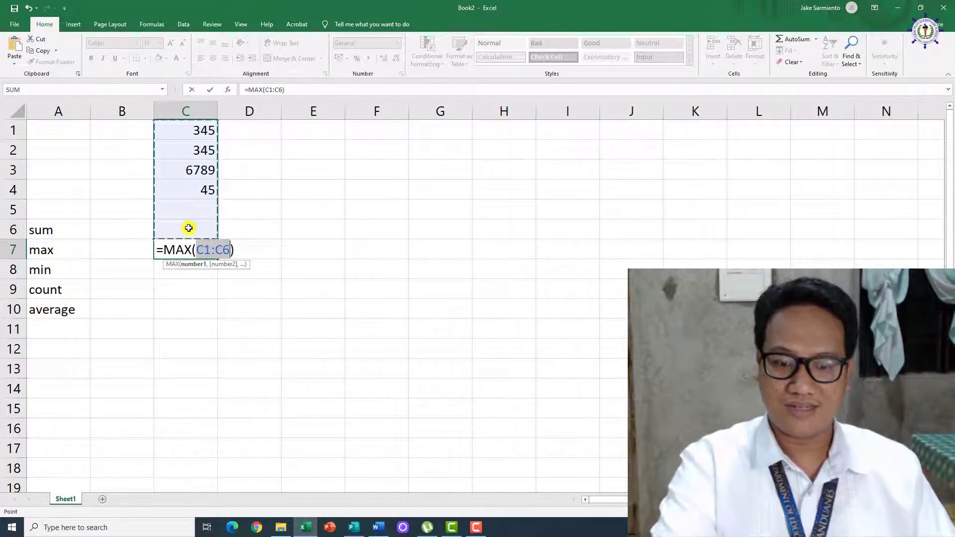
key(Return)
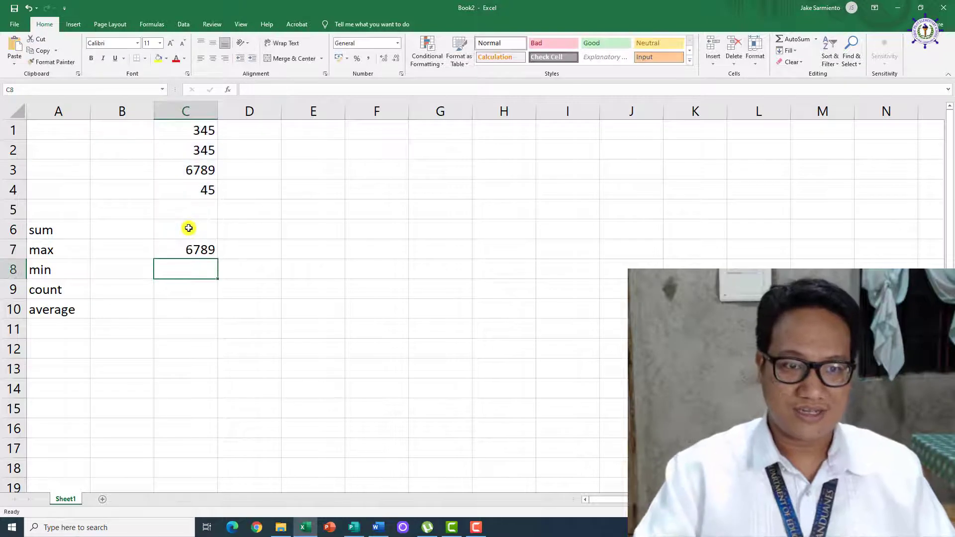
click(192, 249)
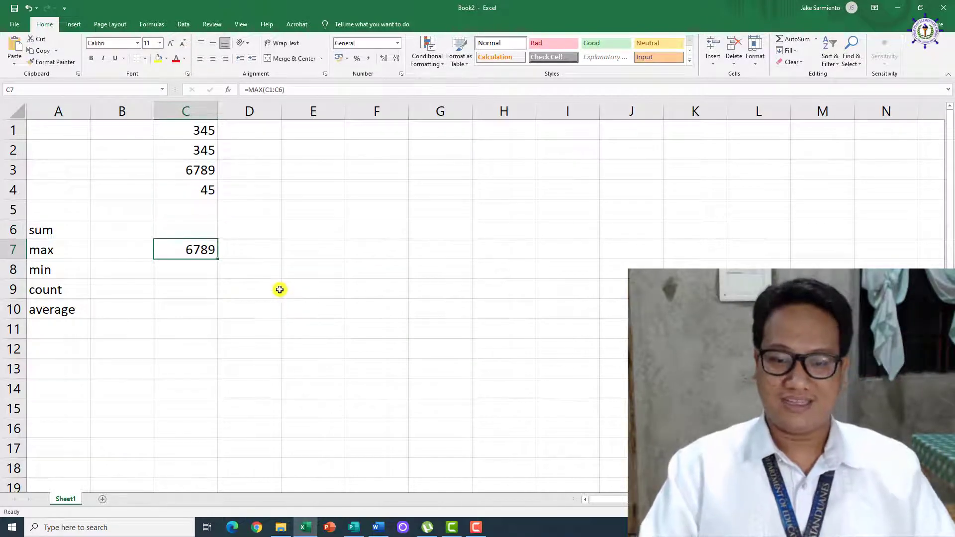
key(shift+Up)
key(shift+Up)
key(shift+Up)
key(shift+Up)
key(shift+Up)
key(shift+Up)
key(BackSpace)
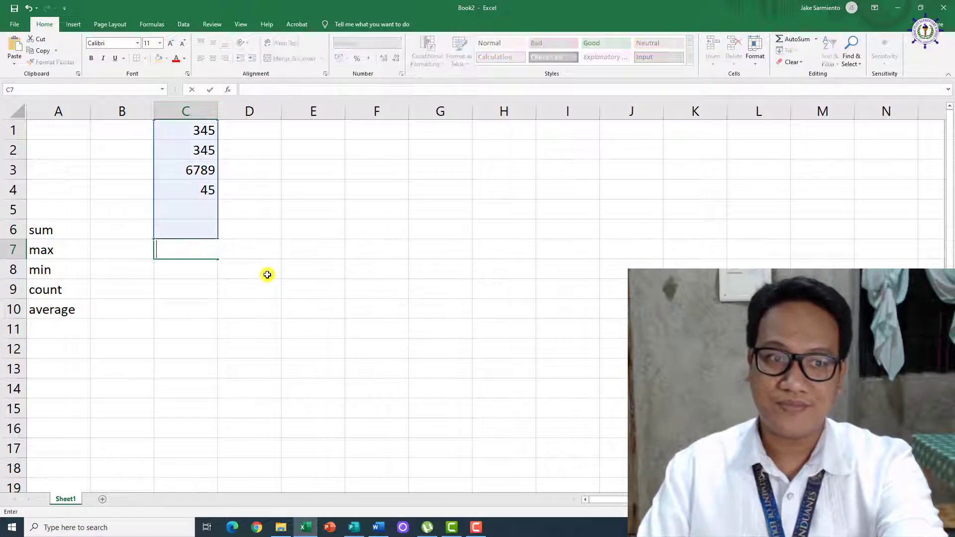
click(250, 285)
click(199, 268)
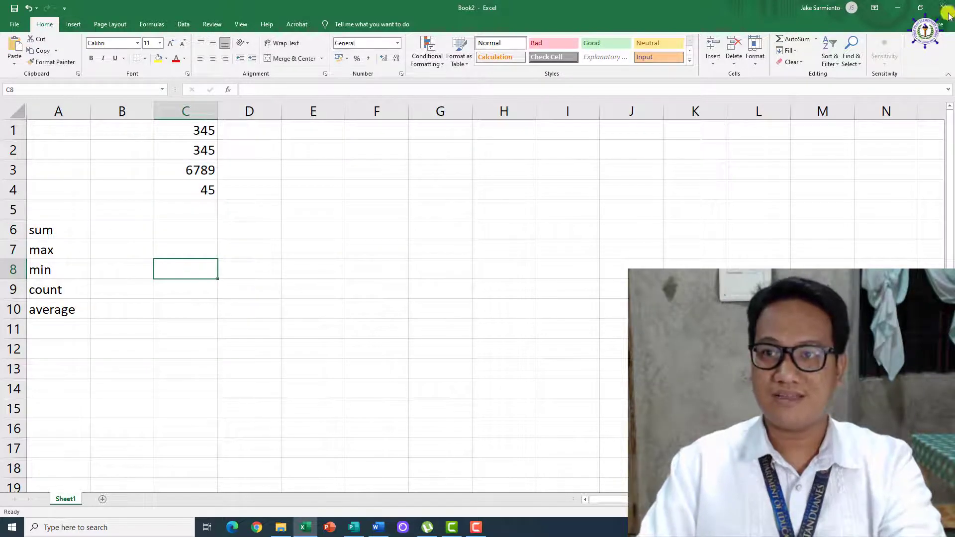
click(817, 40)
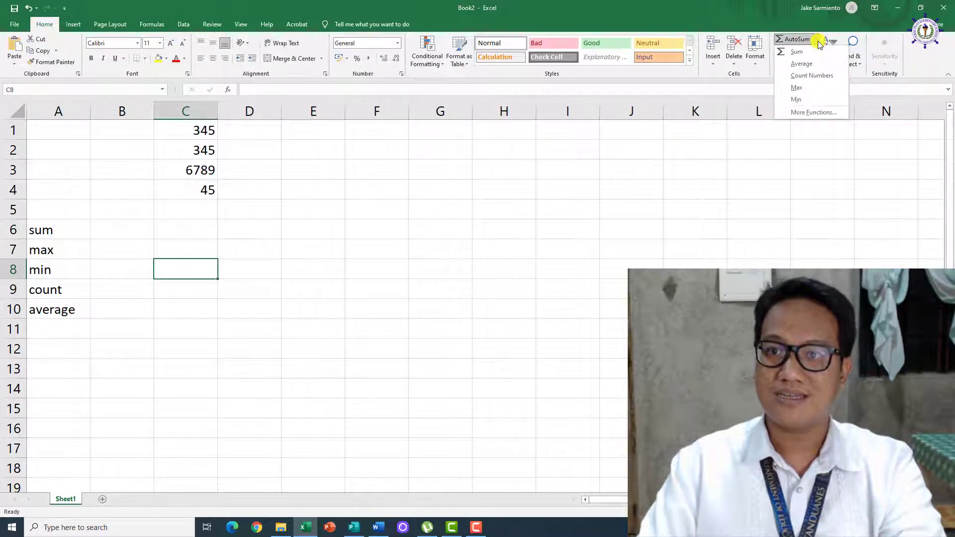
click(795, 101)
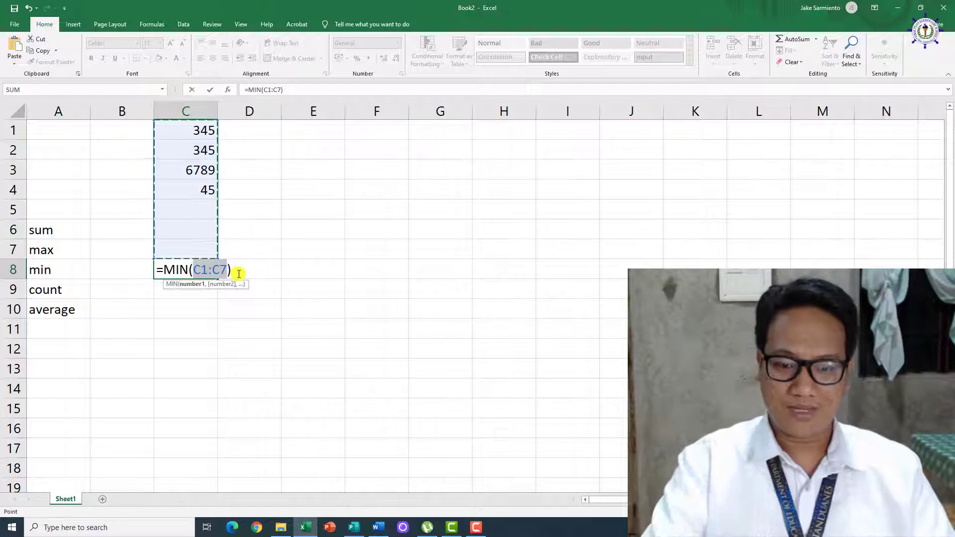
key(Return)
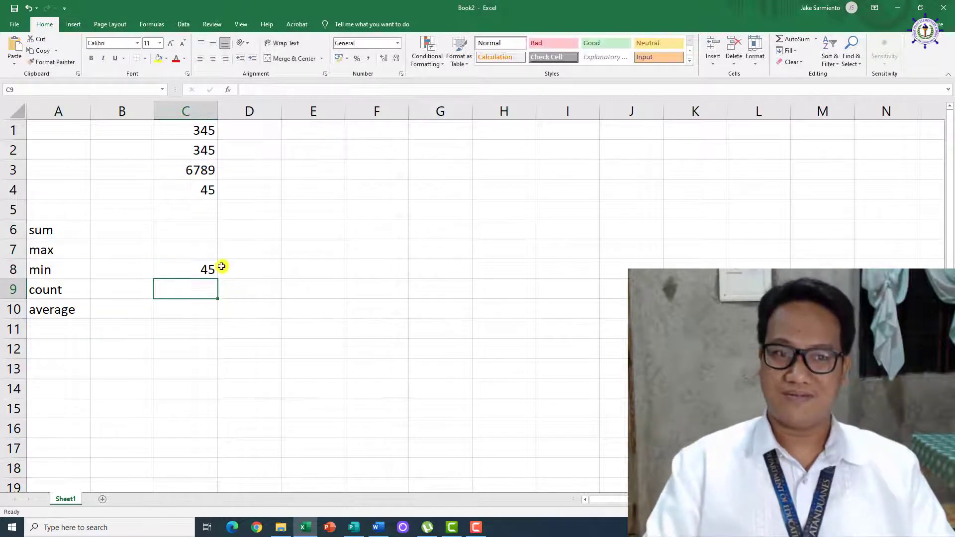
click(207, 274)
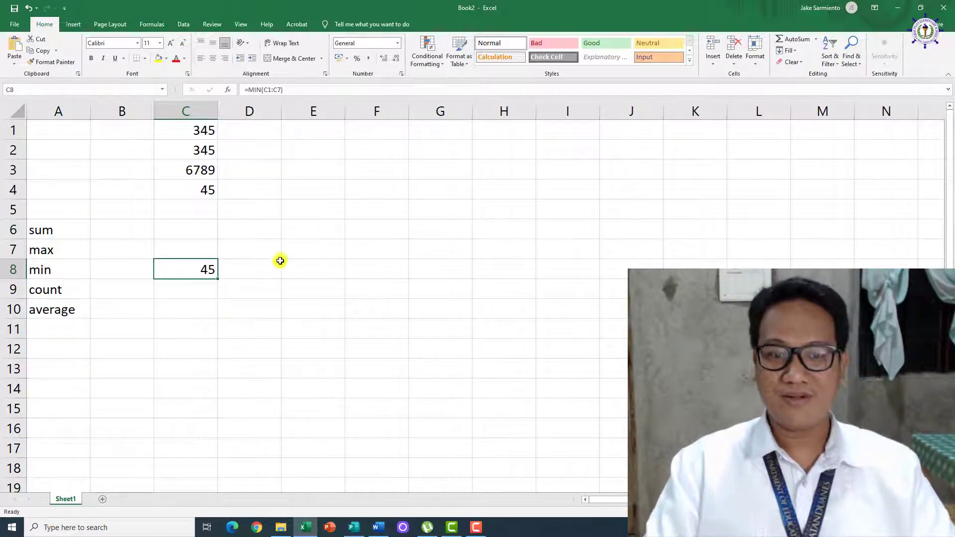
double_click(207, 276)
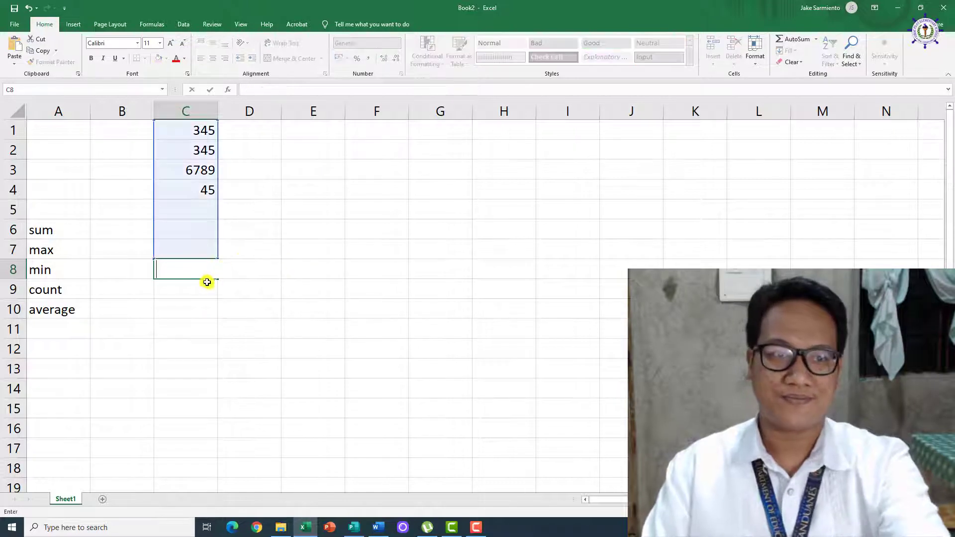
click(191, 292)
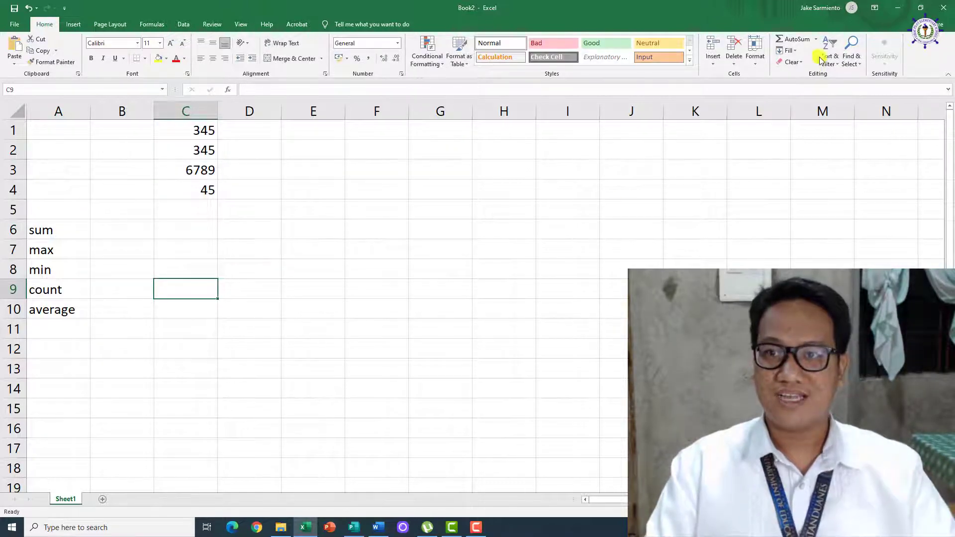
Insert =AVERAGE(C1:C4) into C9 using AutoSum's Average
click(815, 39)
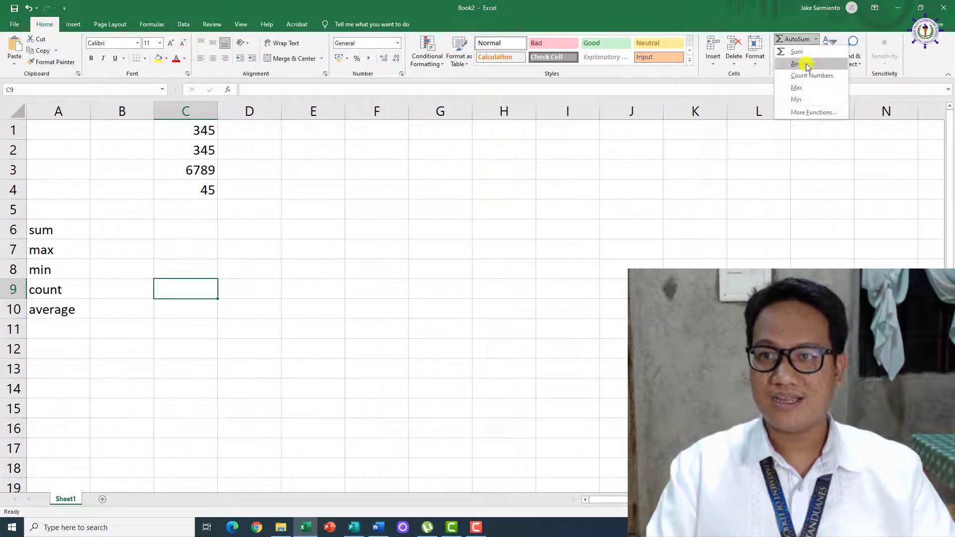
click(801, 63)
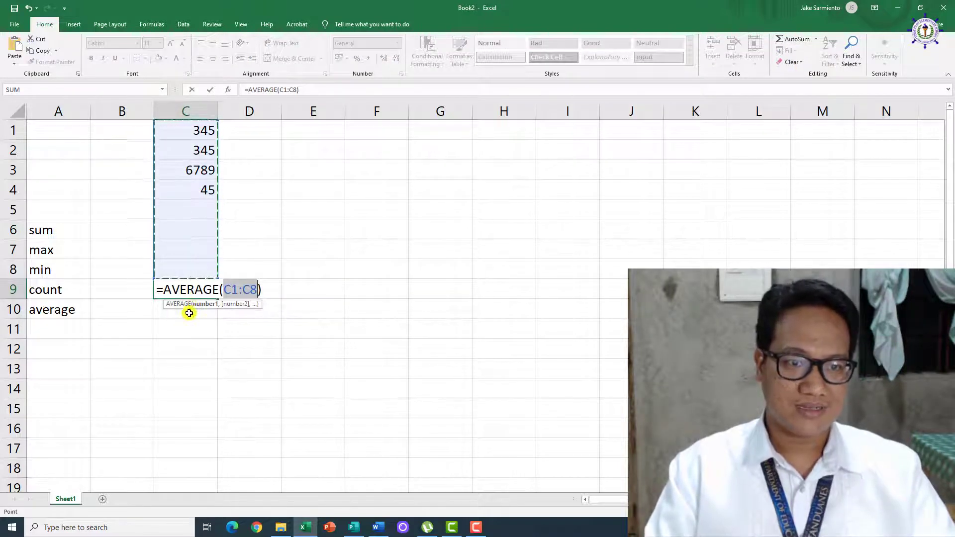
click(394, 254)
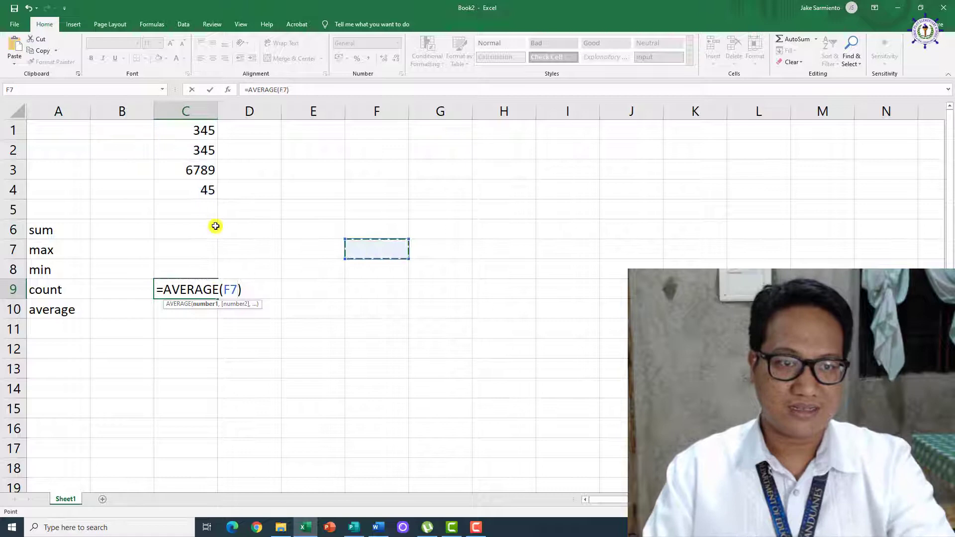
click(184, 223)
click(197, 130)
drag(194, 148, 192, 190)
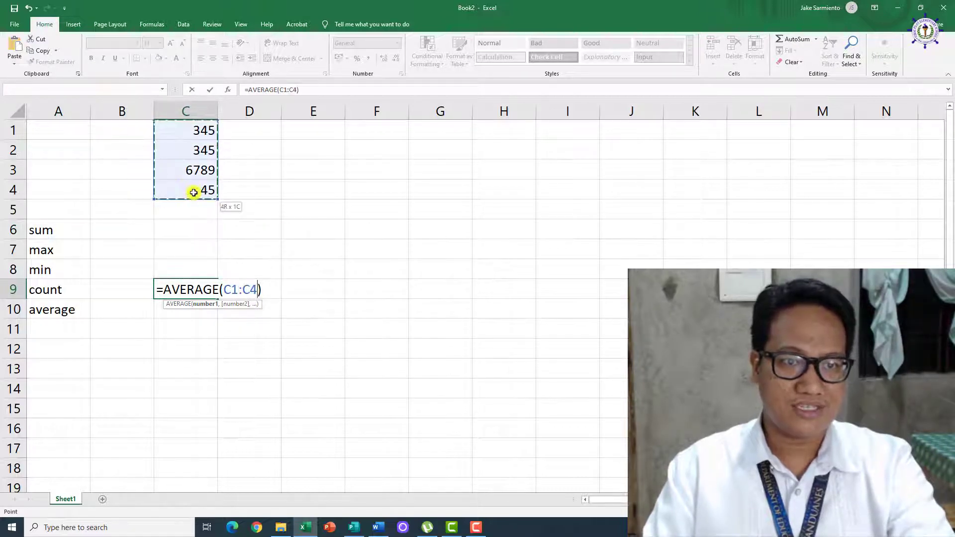
key(Return)
Clear the misplaced 1881 average out of C9, leaving it empty
click(256, 261)
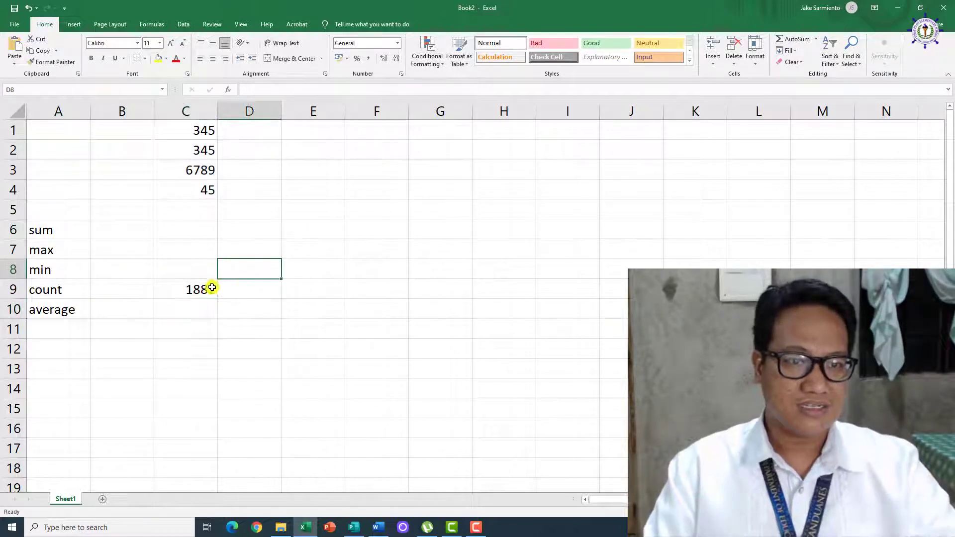
click(194, 288)
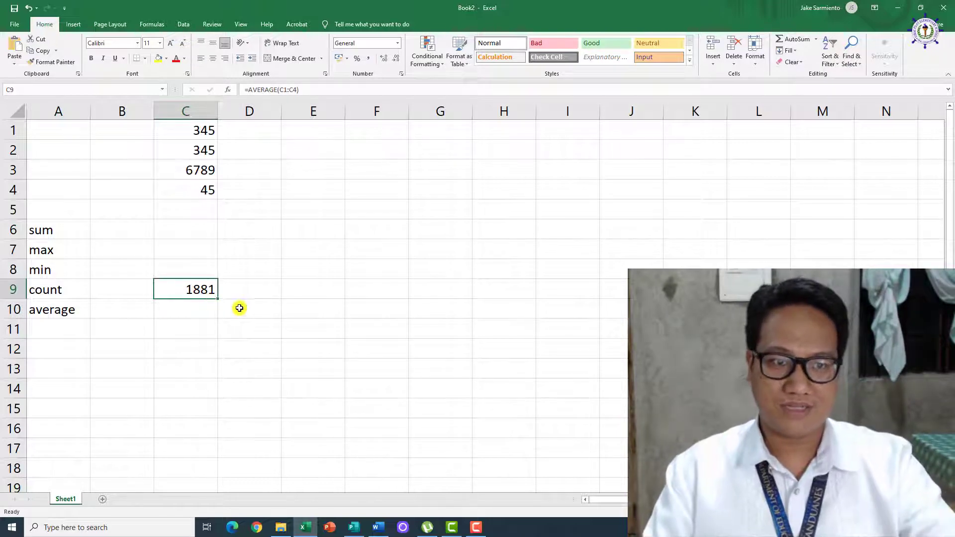
click(187, 311)
click(192, 288)
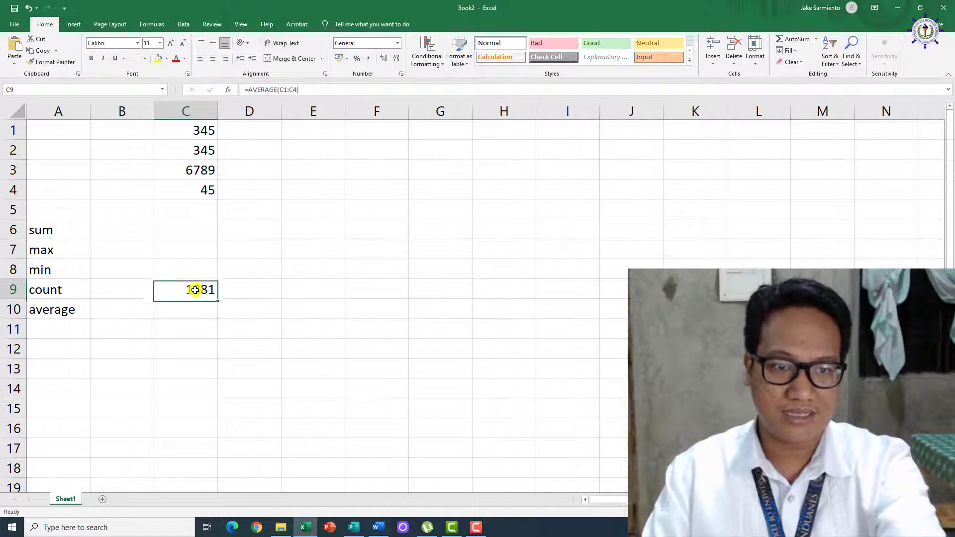
key(BackSpace)
click(180, 321)
Put an AutoSum Average formula in C10 beside the average label, showing 1881
click(188, 305)
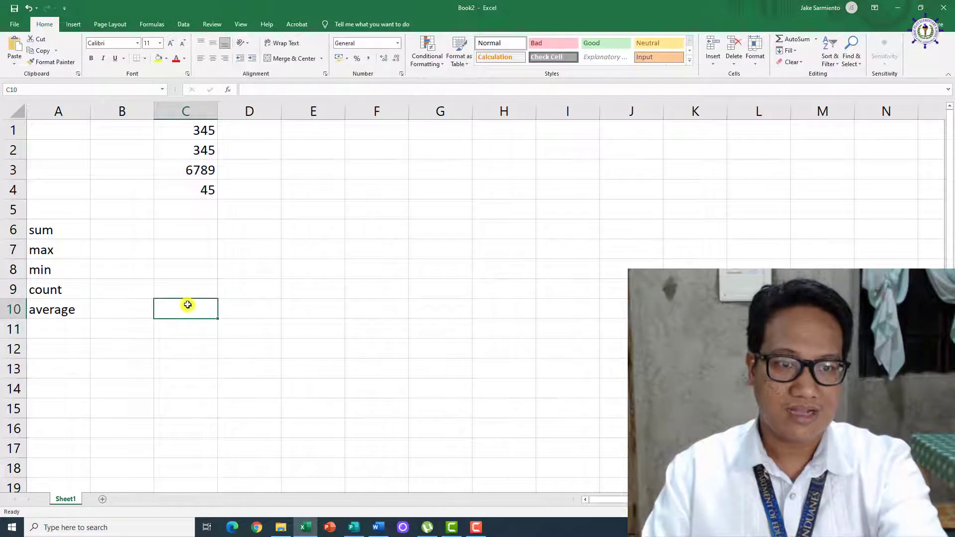
click(815, 39)
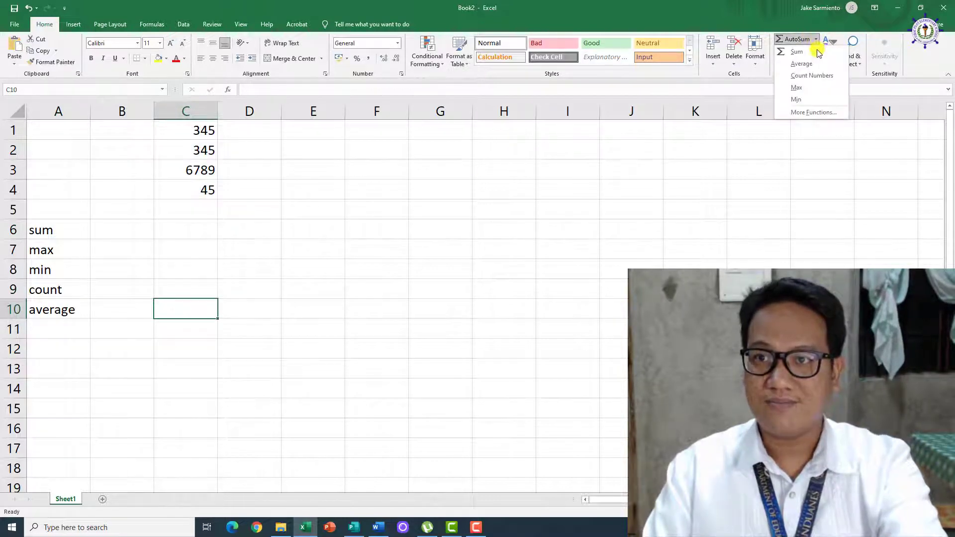
click(812, 65)
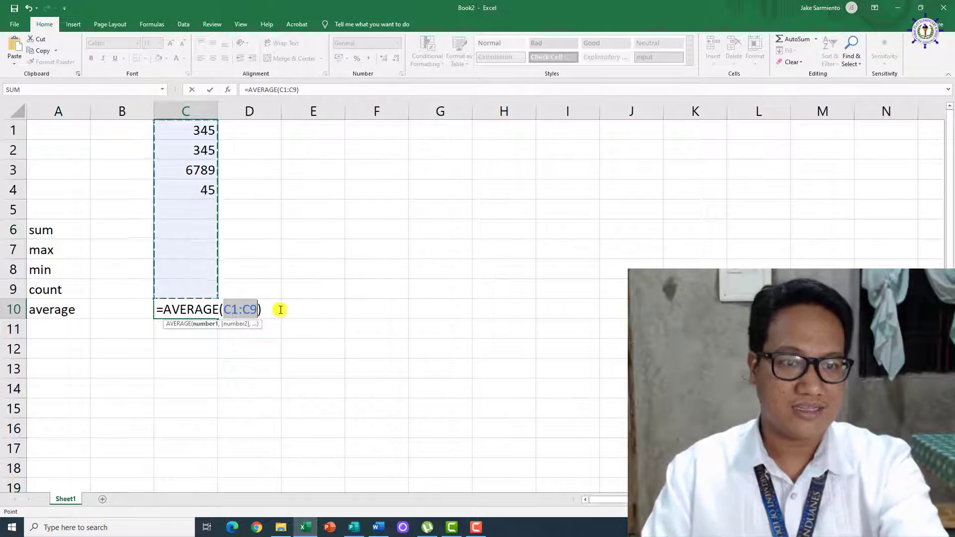
key(Return)
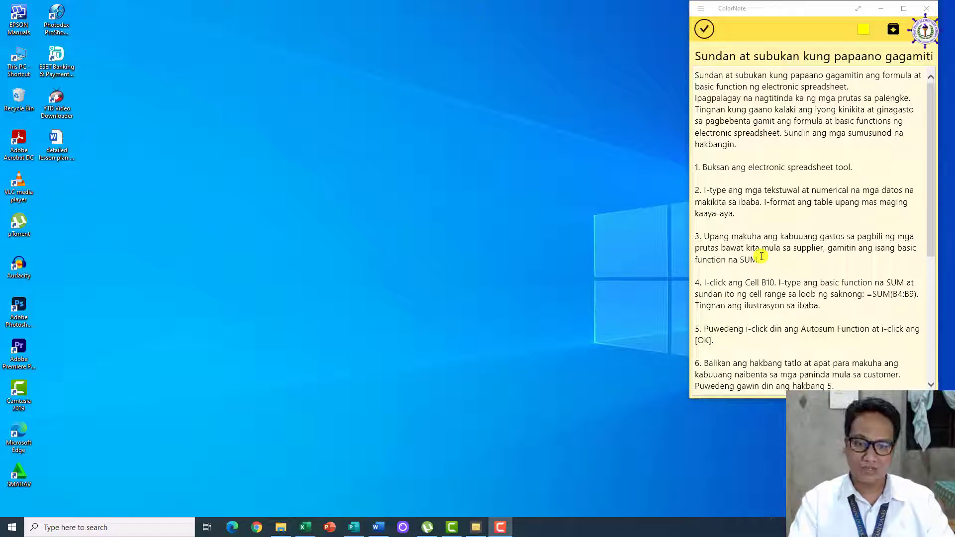
Restore the for CO workbook showing Juan's Fruit Stand table
click(305, 528)
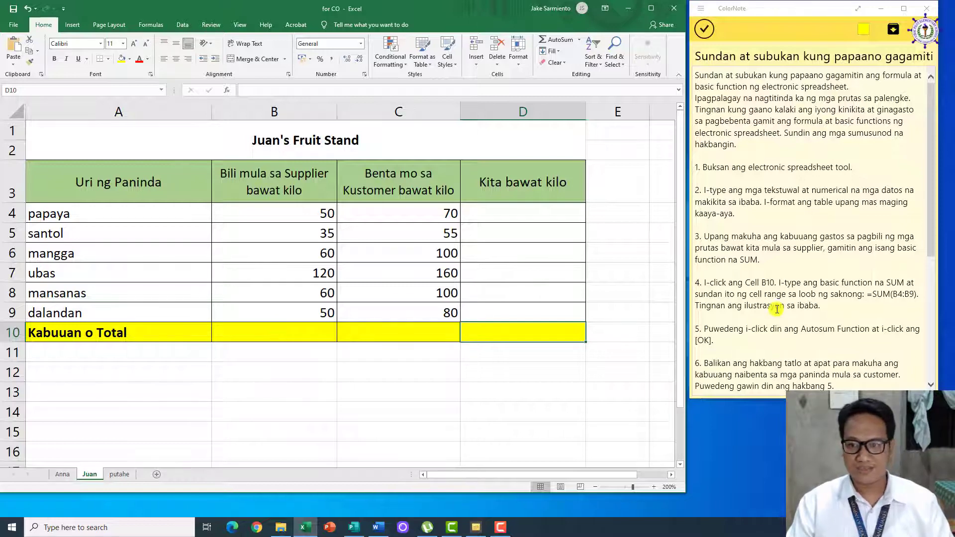
Enter =SUM(B4:B9) in B10 to total the supplier prices at 375
scroll(776, 308, down, 3)
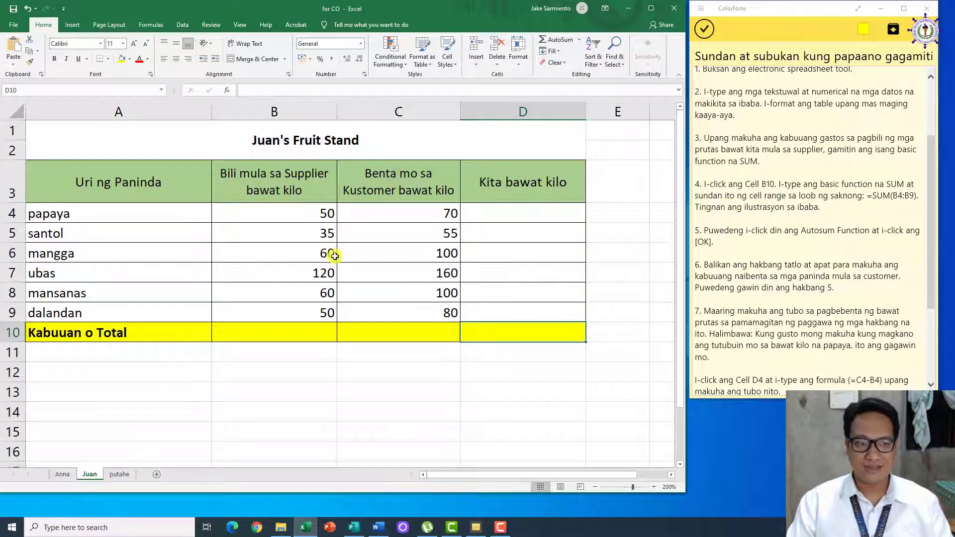
click(256, 339)
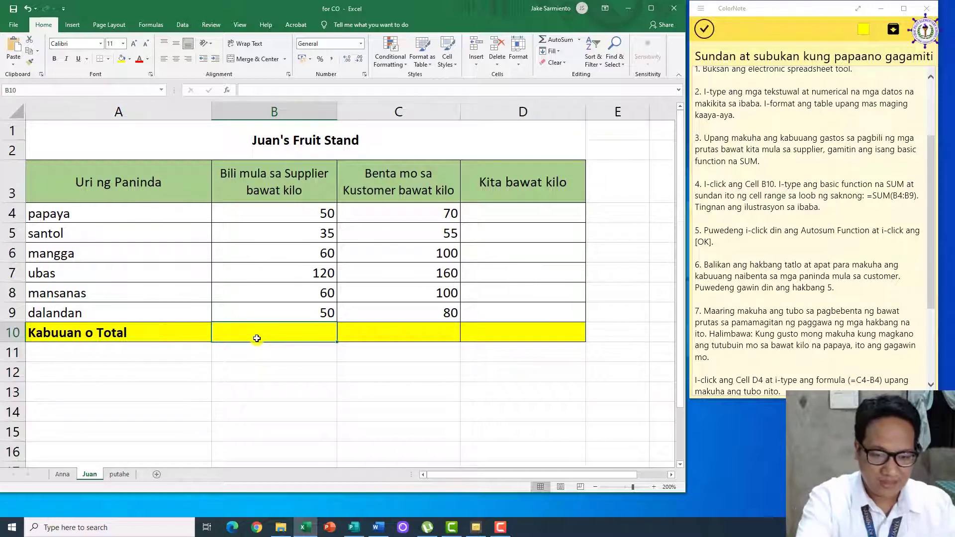
text(=)
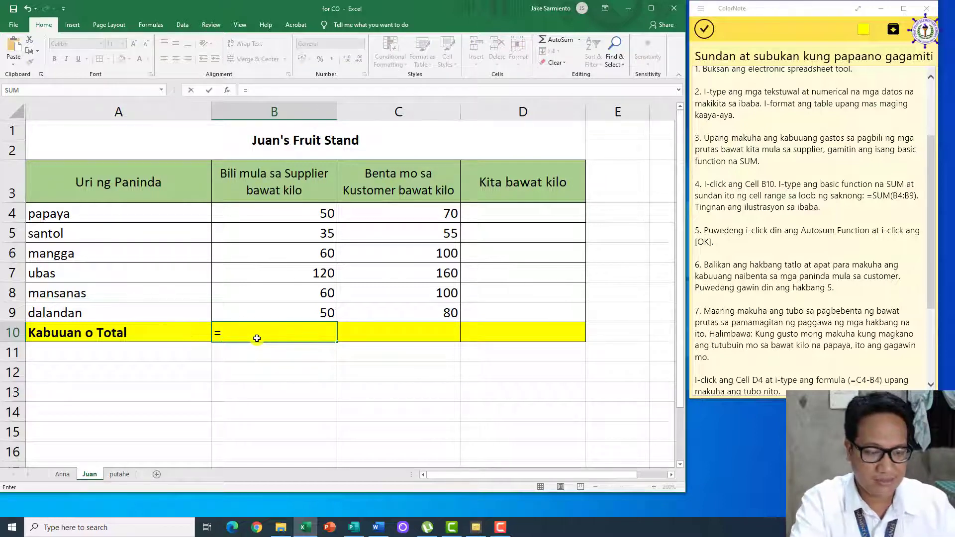
text(sum)
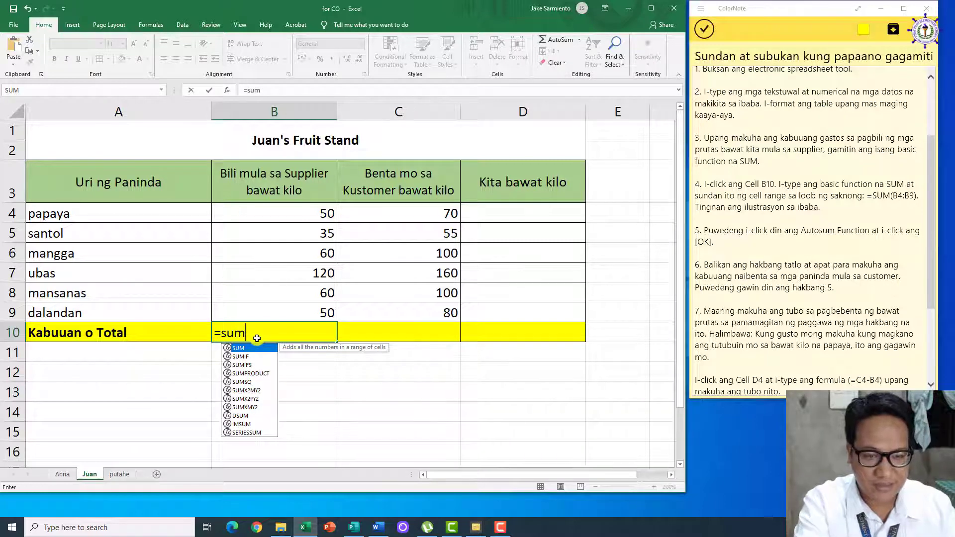
text(()
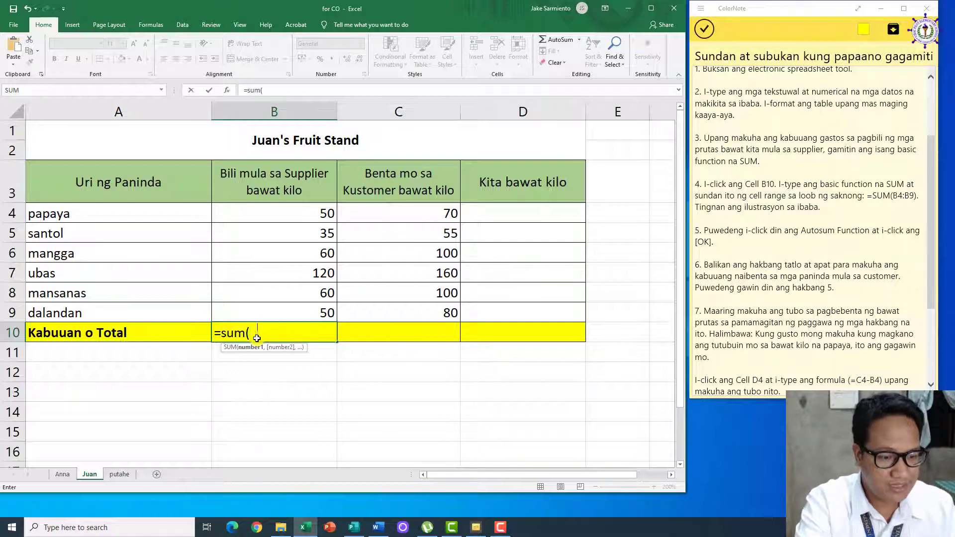
text(b4:)
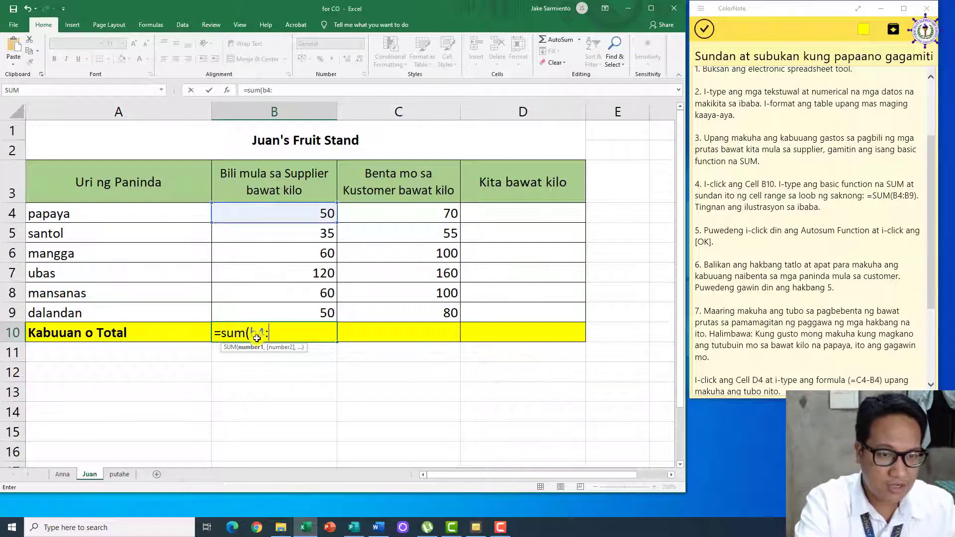
text(b9)
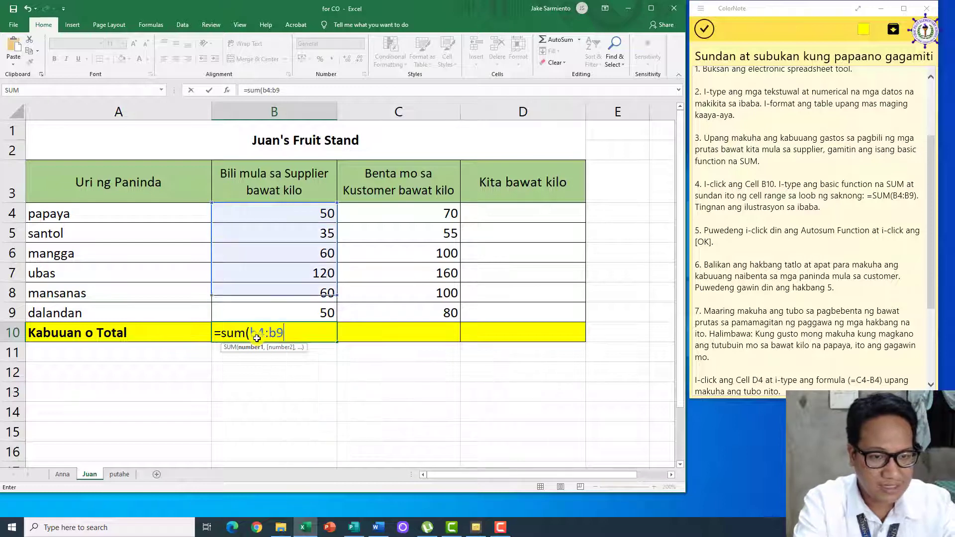
text())
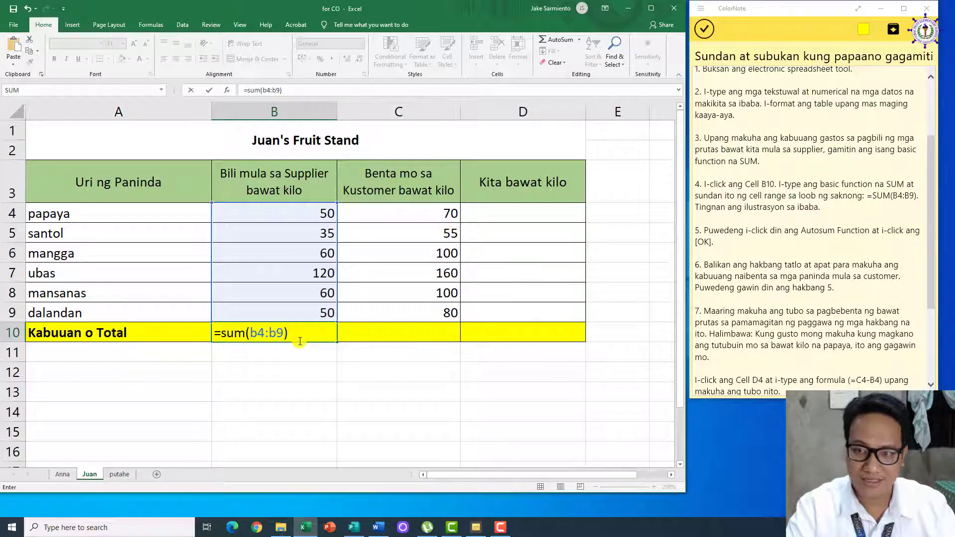
key(Return)
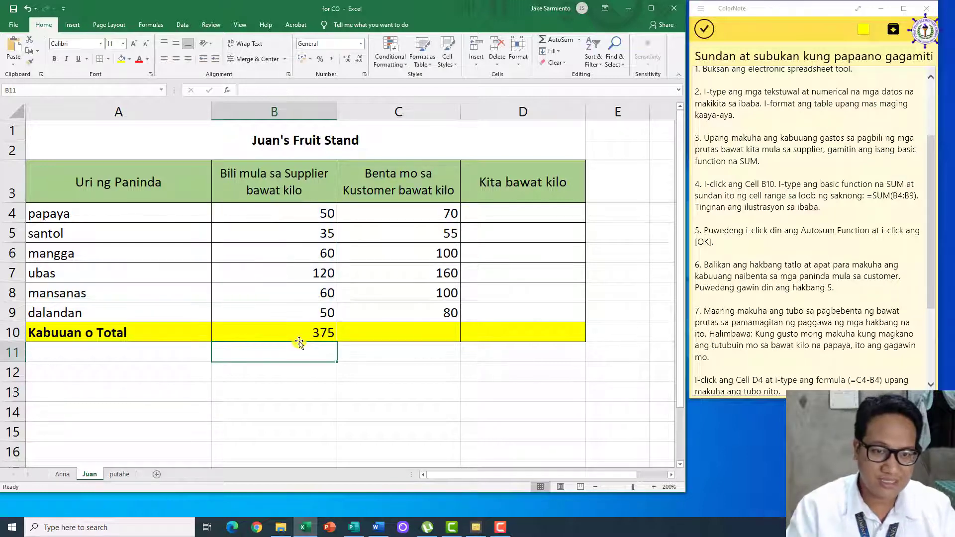
click(296, 332)
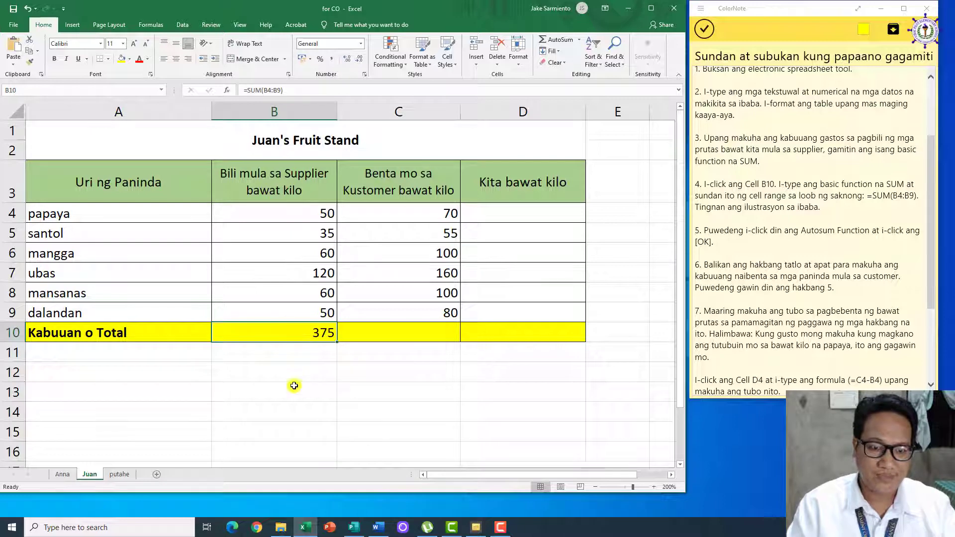
Clear B10 and redo the supplier total with AutoSum Sum over B4:B9
double_click(320, 332)
click(319, 332)
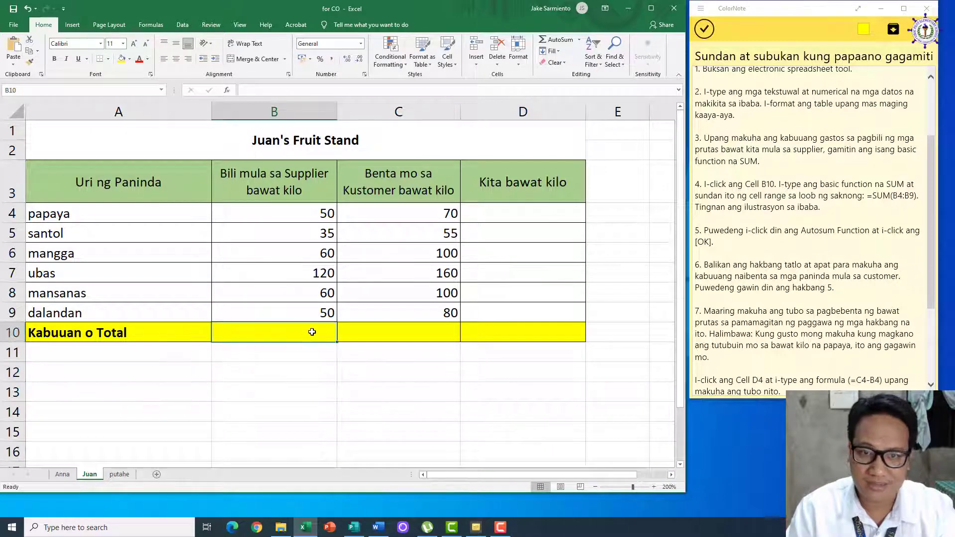
click(579, 40)
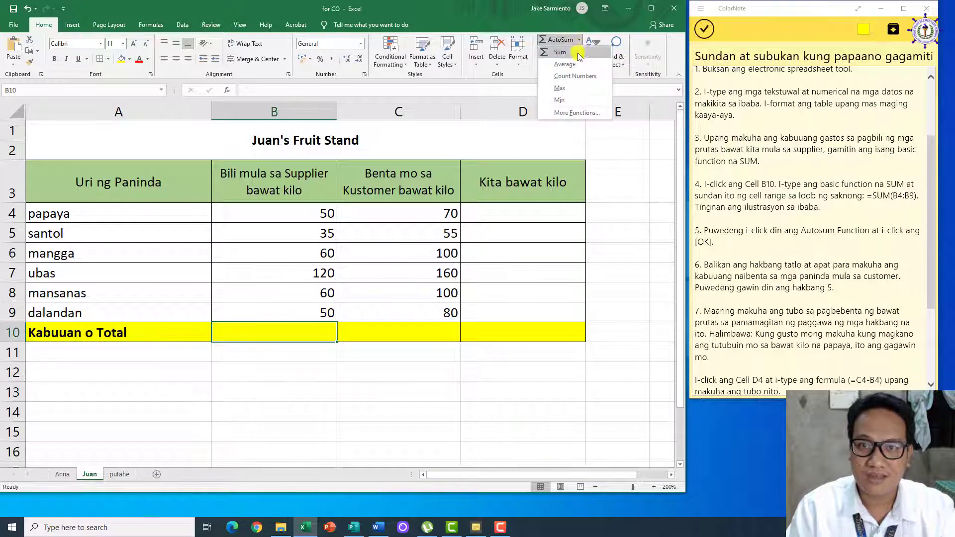
click(577, 54)
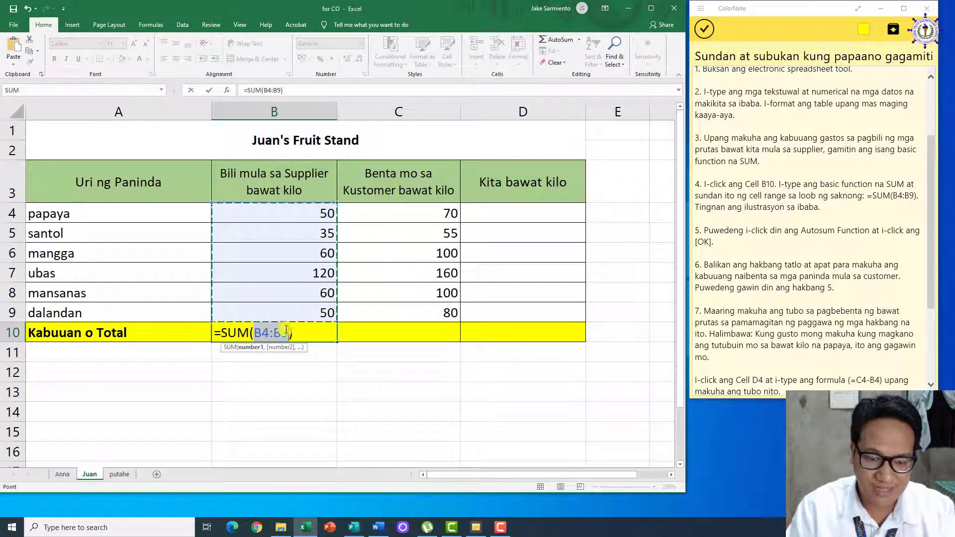
key(Return)
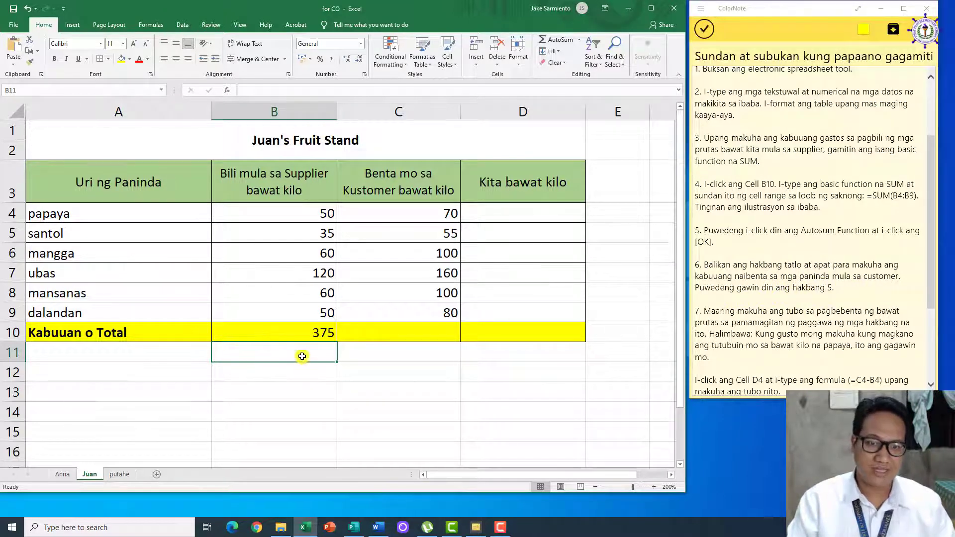
Total the customer prices in C10 with AutoSum Sum over C4:C9, showing 565
click(379, 335)
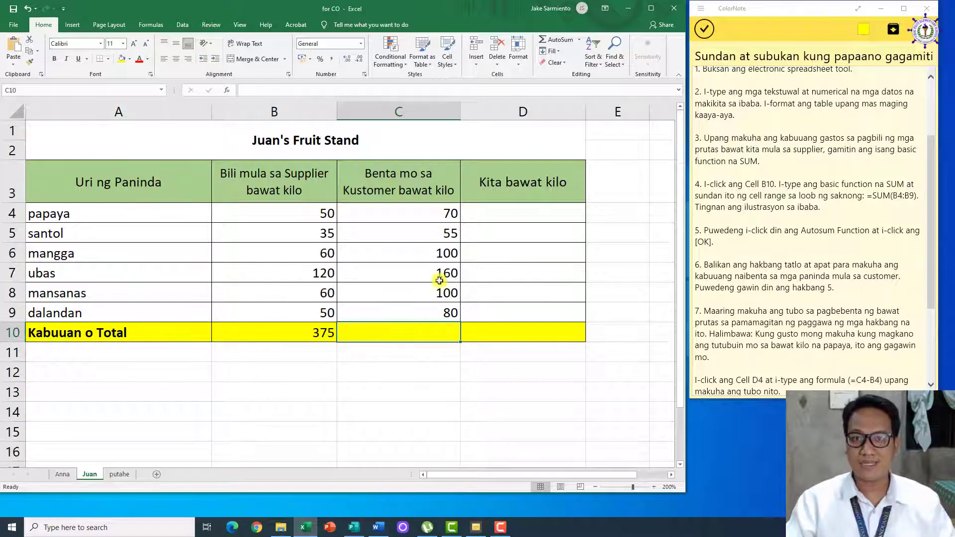
click(578, 40)
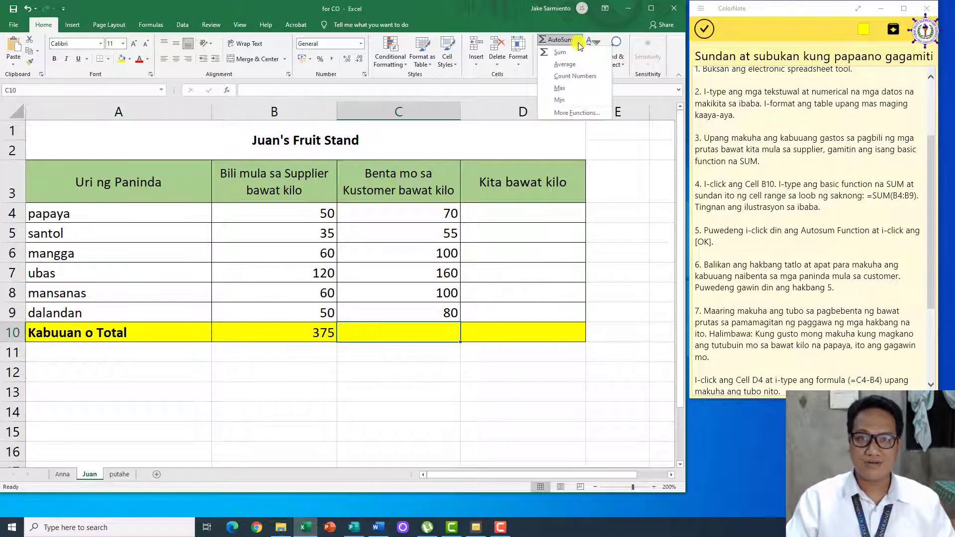
click(557, 49)
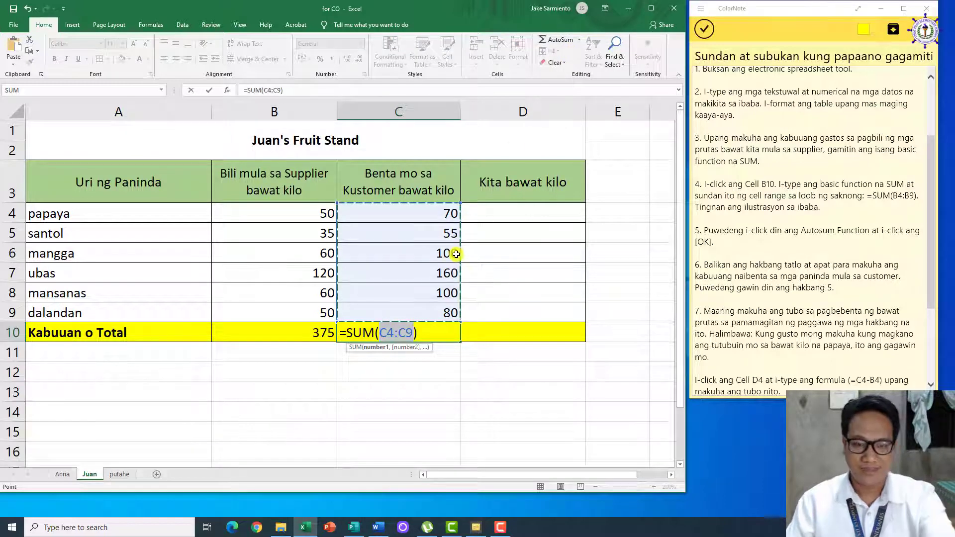
key(Return)
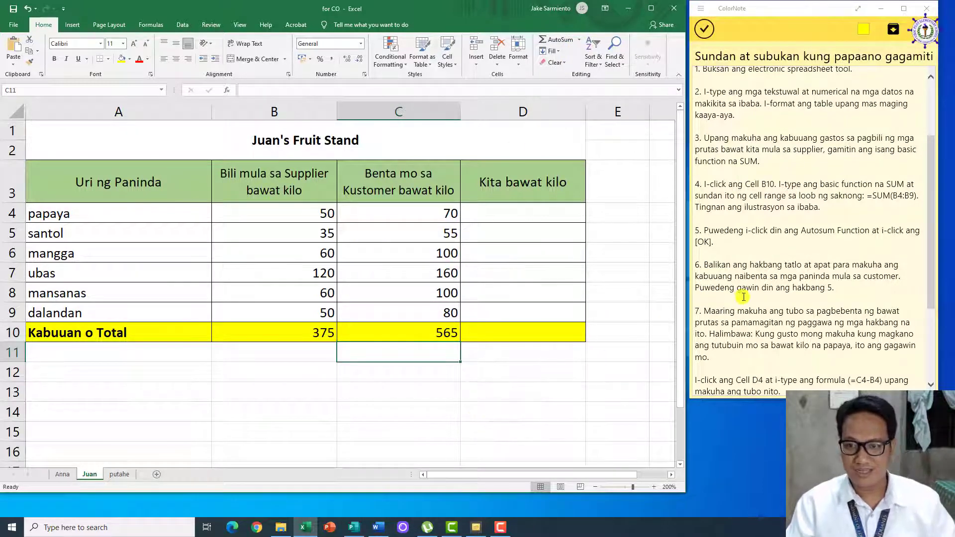
Enter =(C4-B4) in D4 to get papaya's per-kilo profit of 20
scroll(743, 297, down, 3)
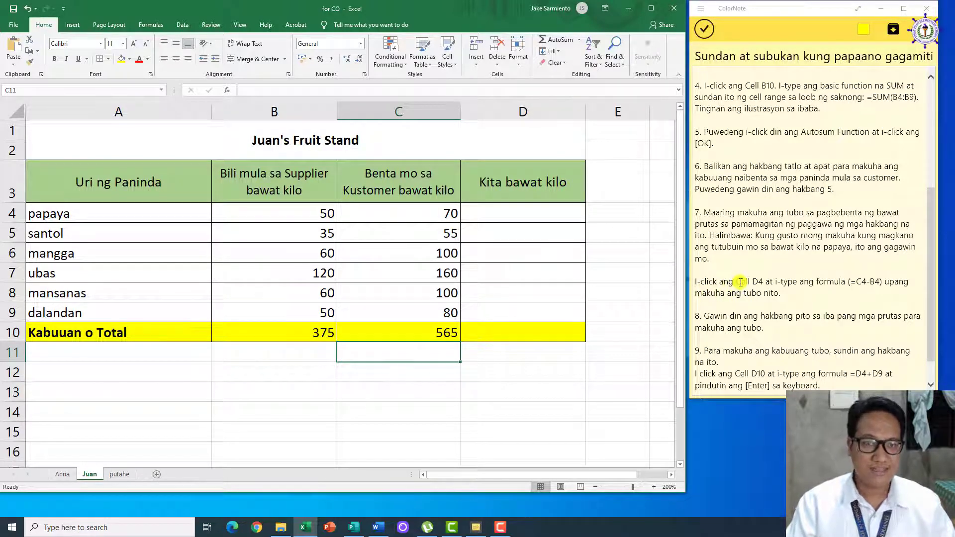
click(525, 215)
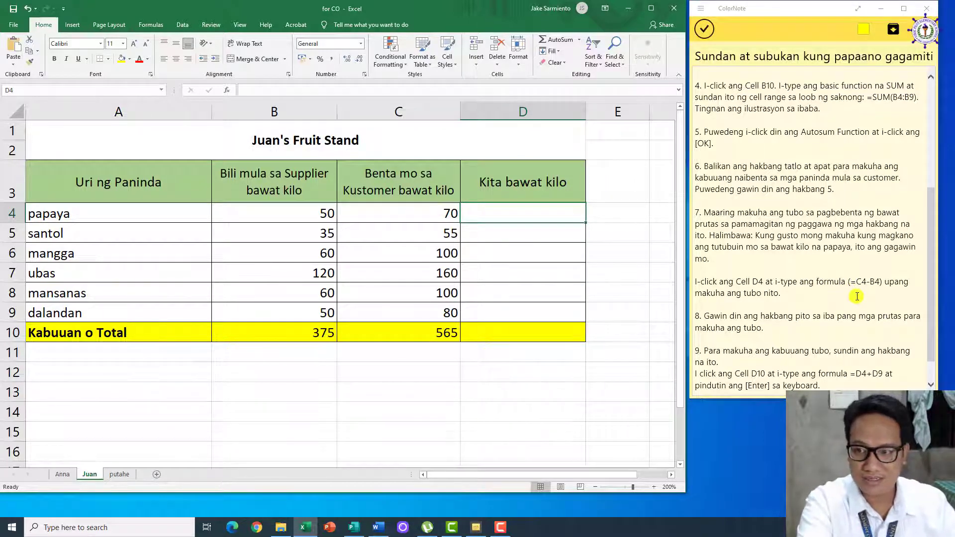
text(=)
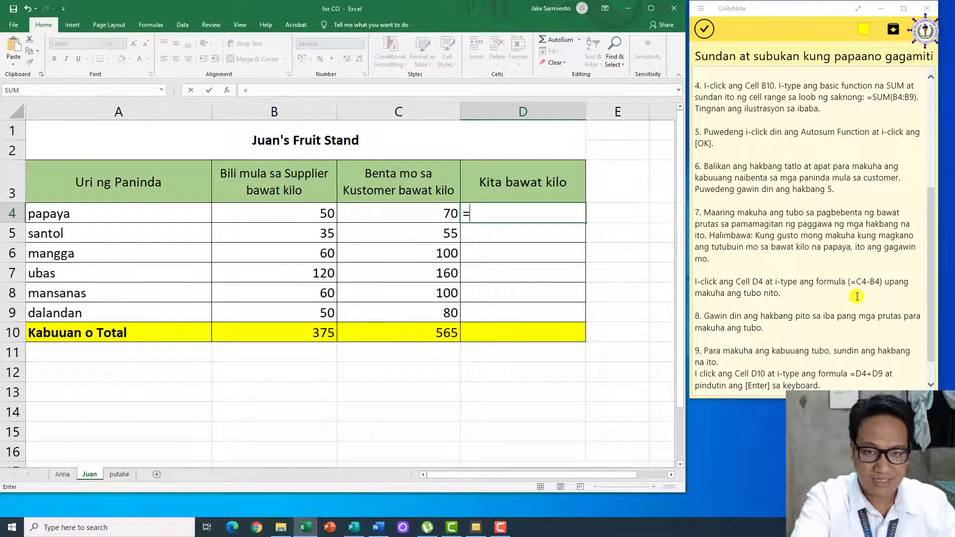
text(()
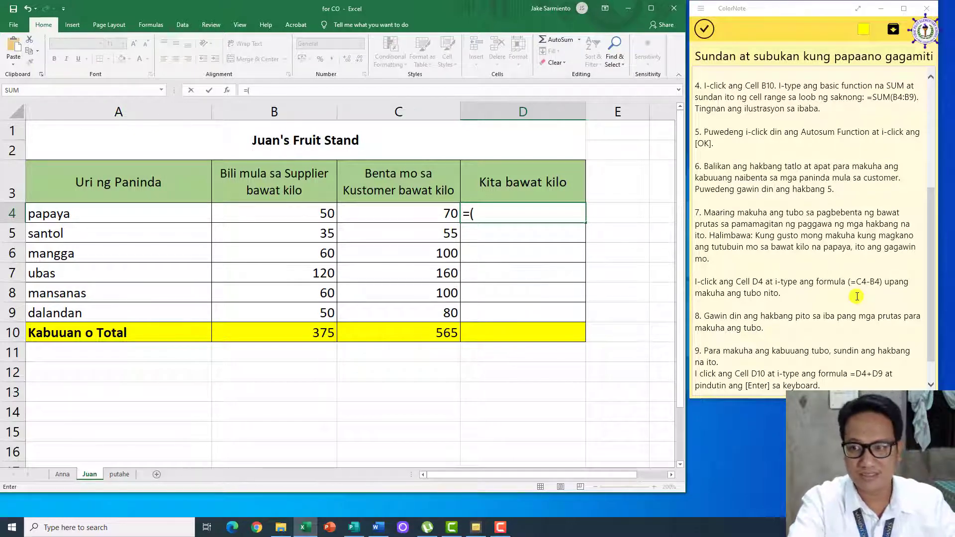
text(c4)
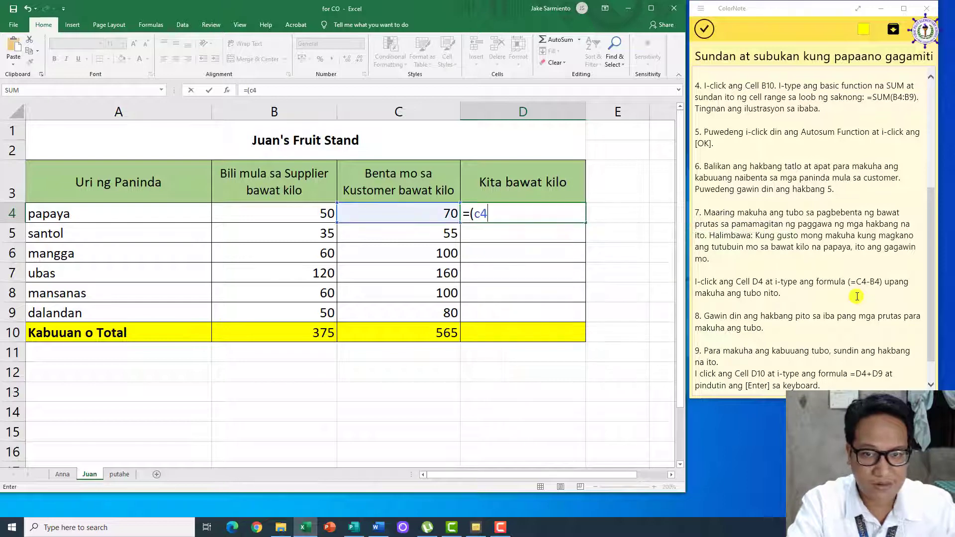
text(-)
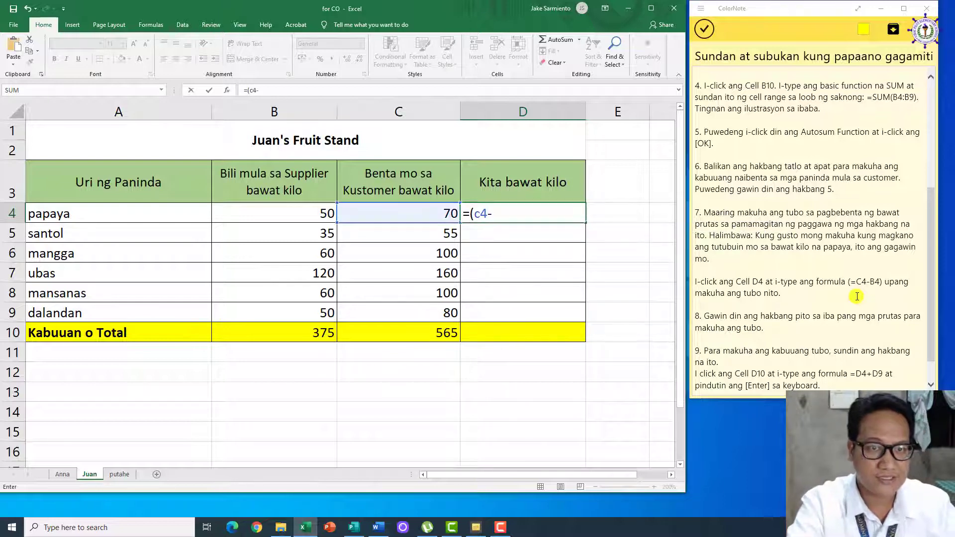
text(b4)
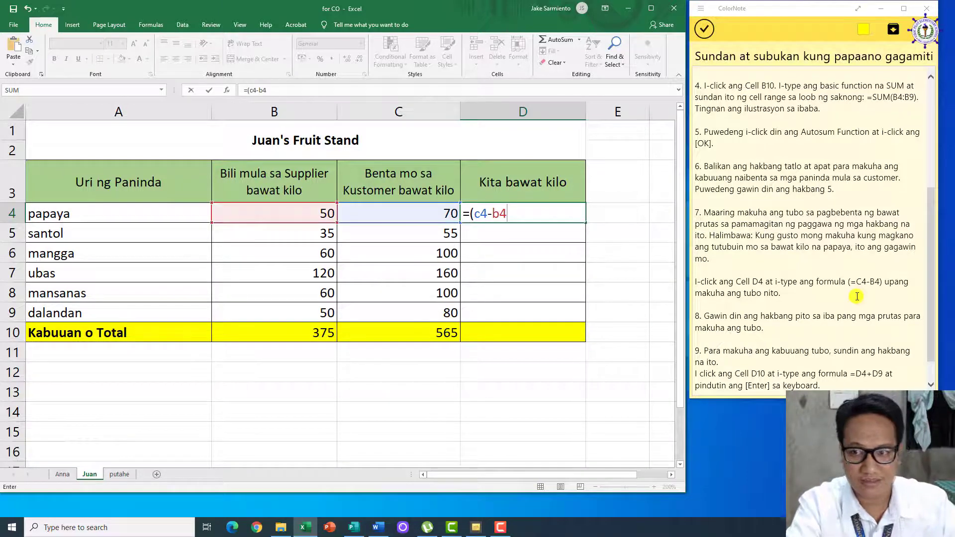
text())
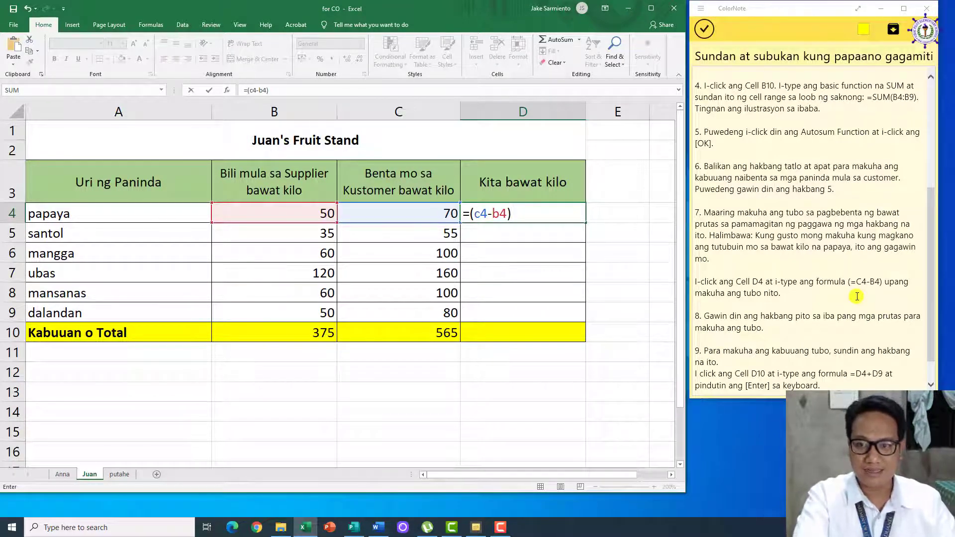
key(Return)
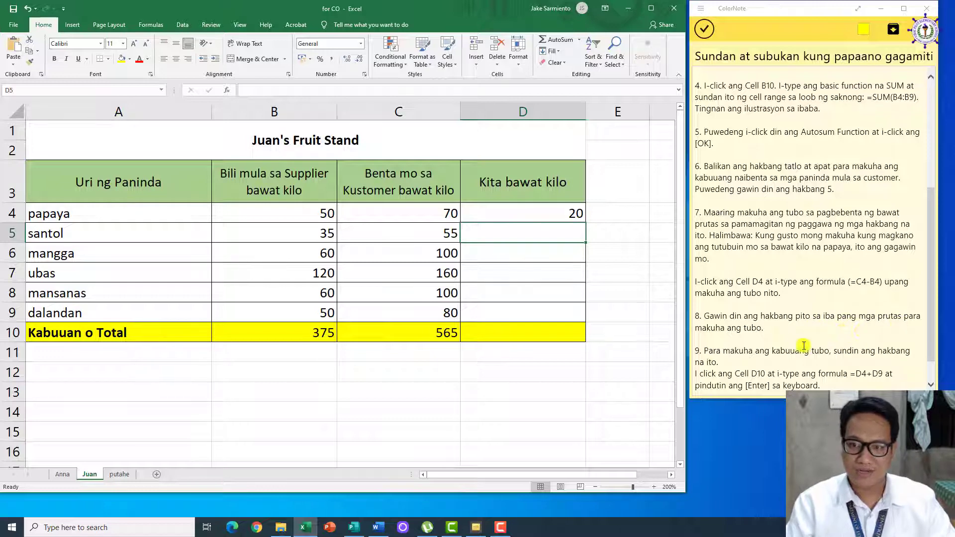
Fill D4's profit formula down through D9 for every fruit
click(518, 214)
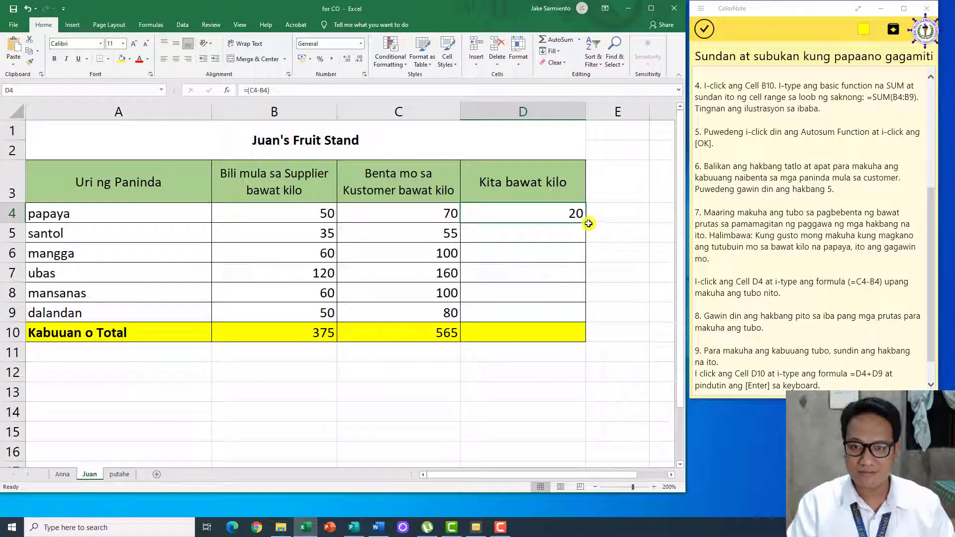
drag(586, 223, 576, 318)
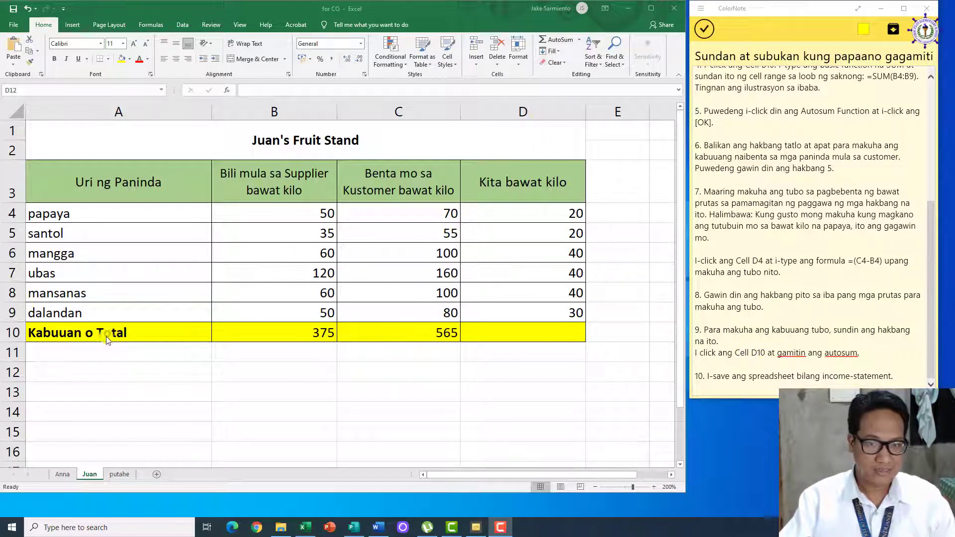
Total the profit column in D10 with AutoSum =SUM(D4:D9), showing 190
click(522, 323)
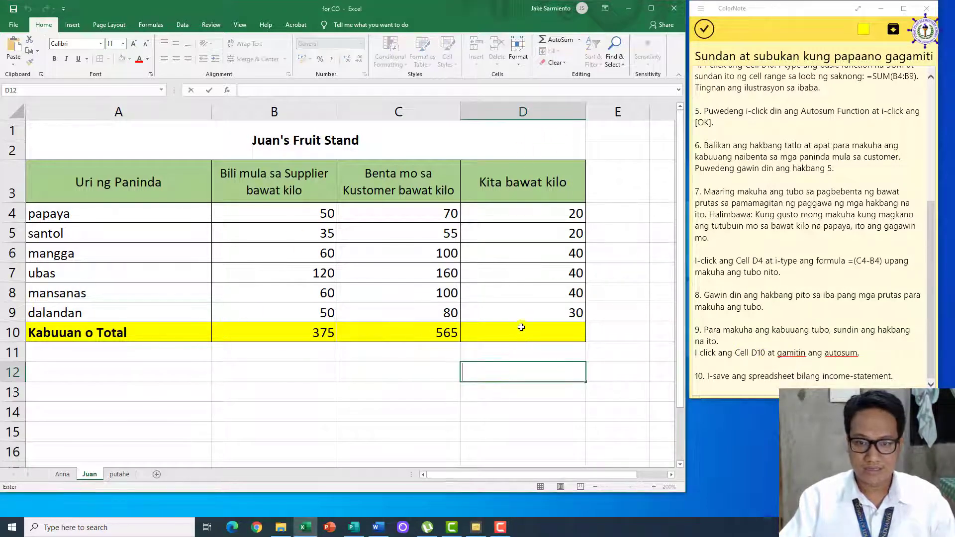
click(521, 327)
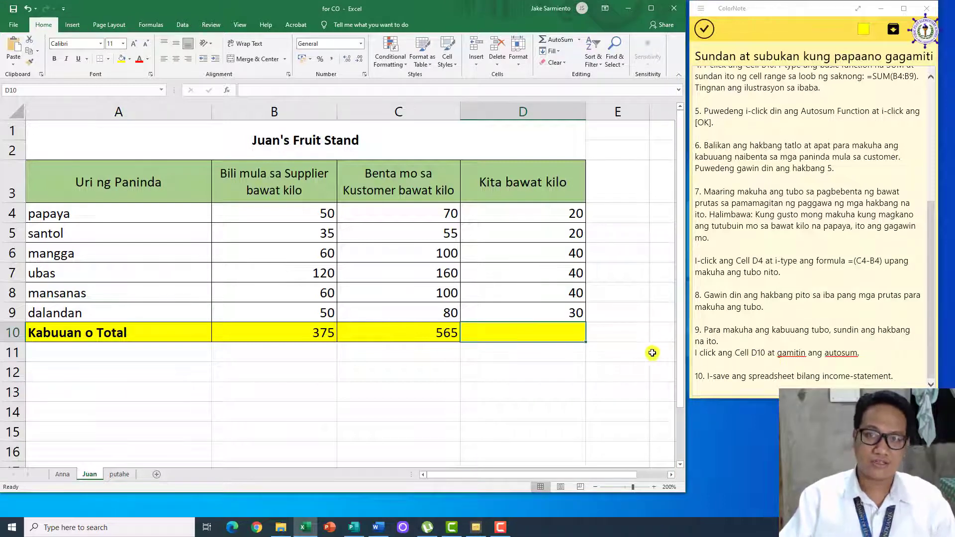
click(578, 40)
click(574, 52)
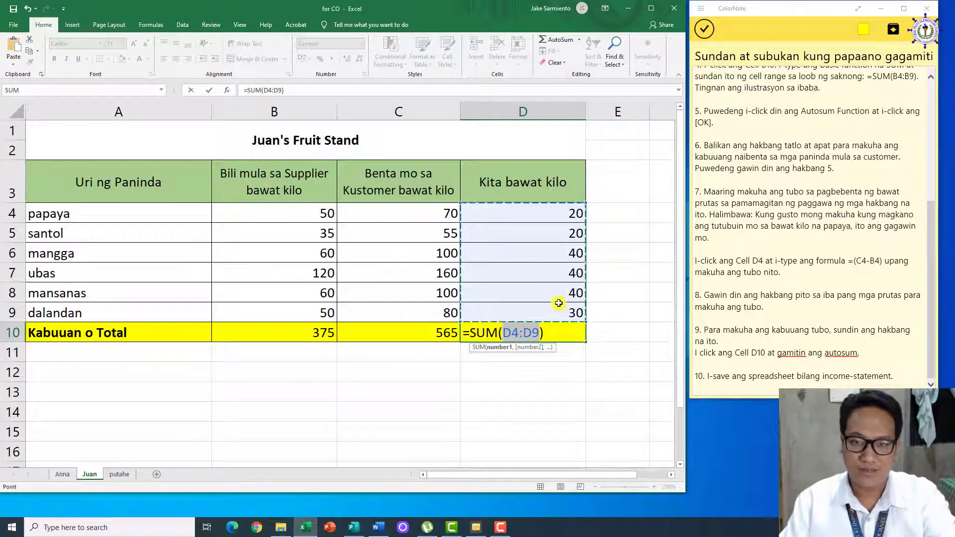
key(Return)
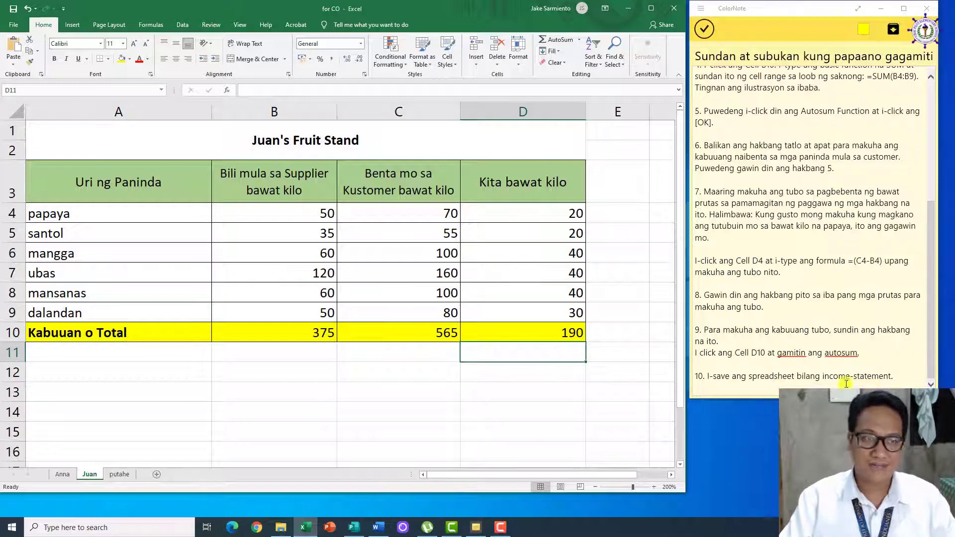
Save the workbook to Documents under the name 'income statement'
click(14, 29)
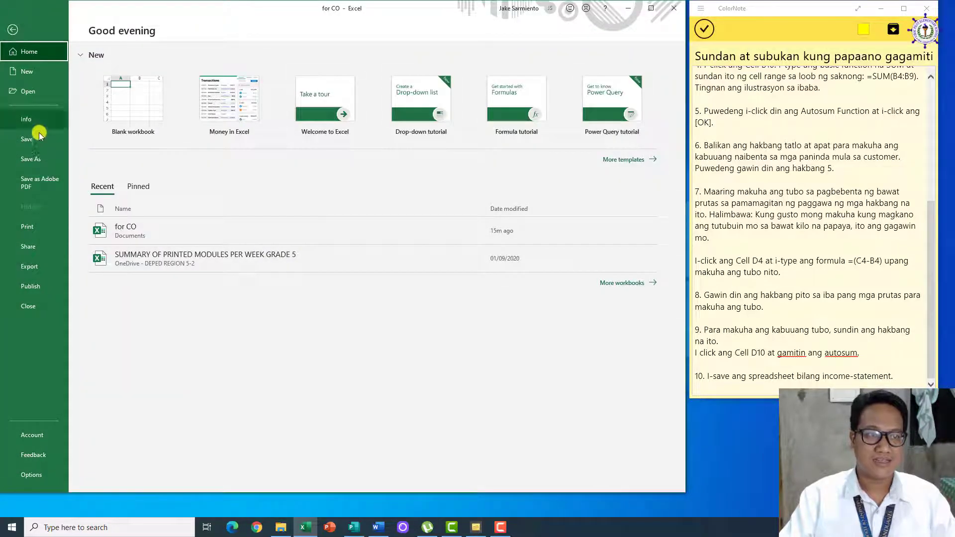
click(34, 160)
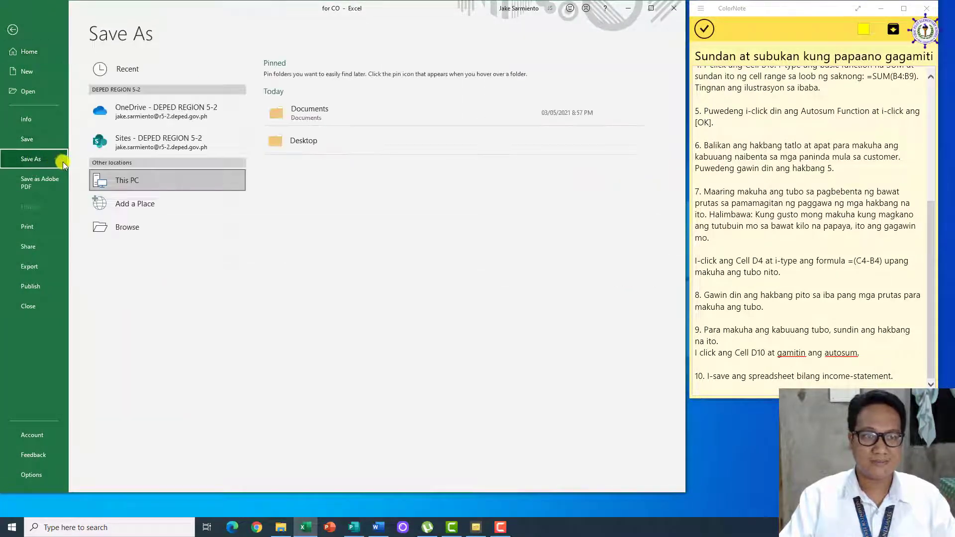
click(359, 112)
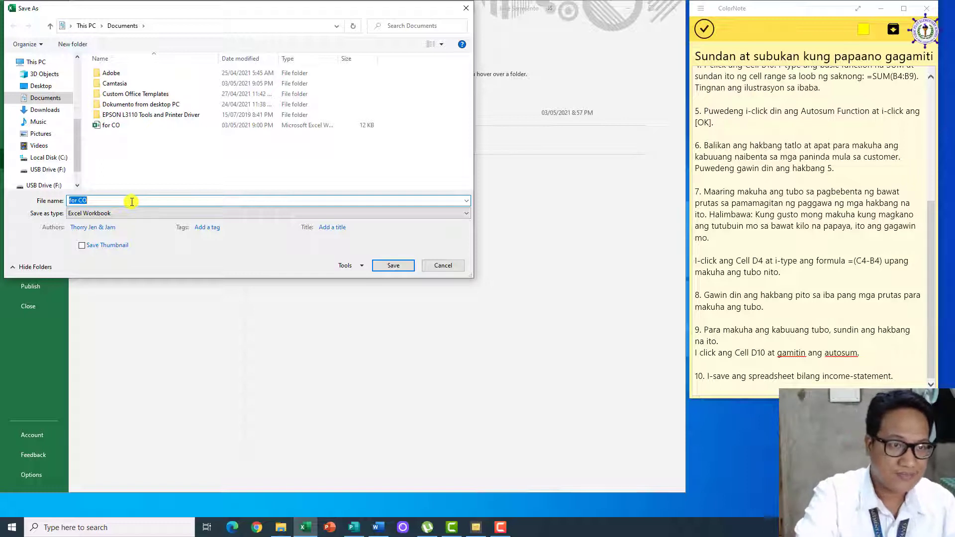
text(income s)
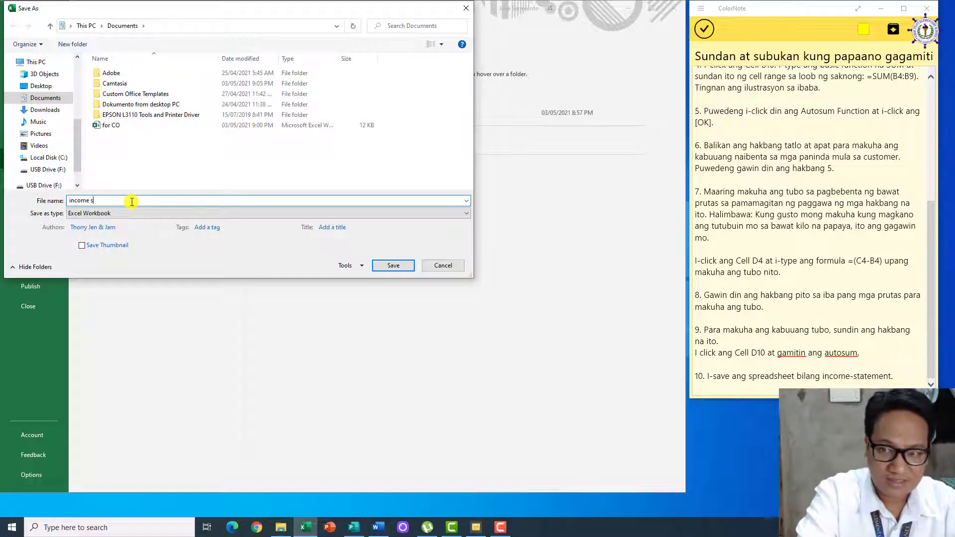
text(tatement)
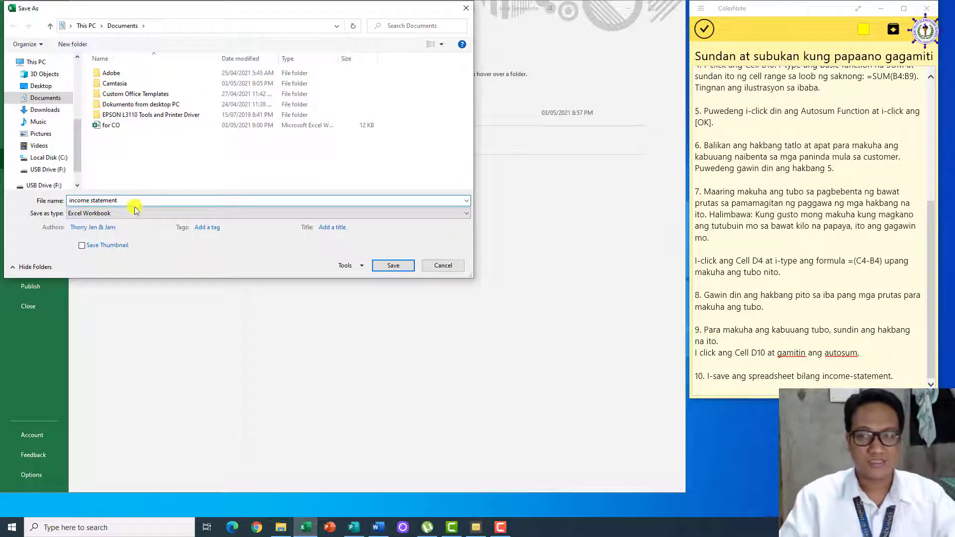
click(393, 266)
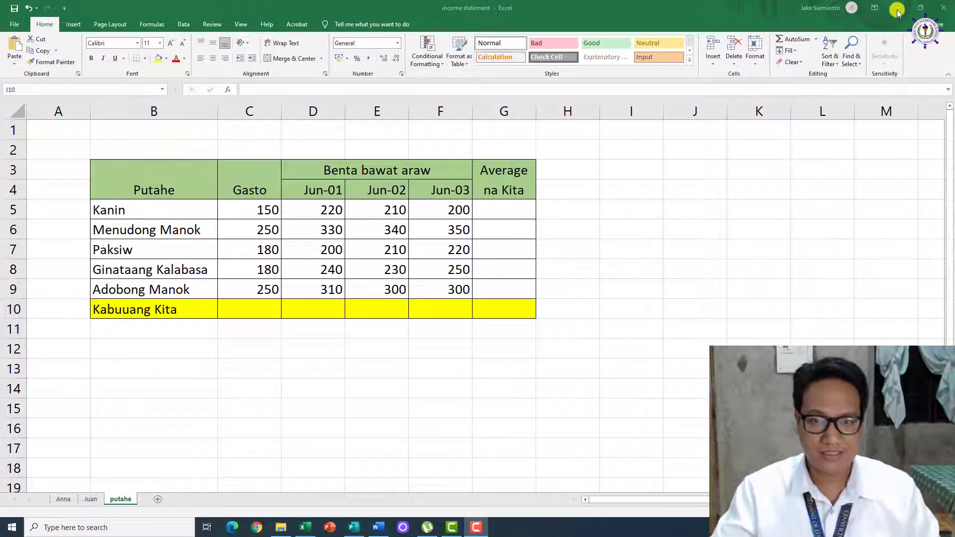
Enter =(D5+E5+F5)/3 in G5, giving Kanin's average of 210
click(507, 211)
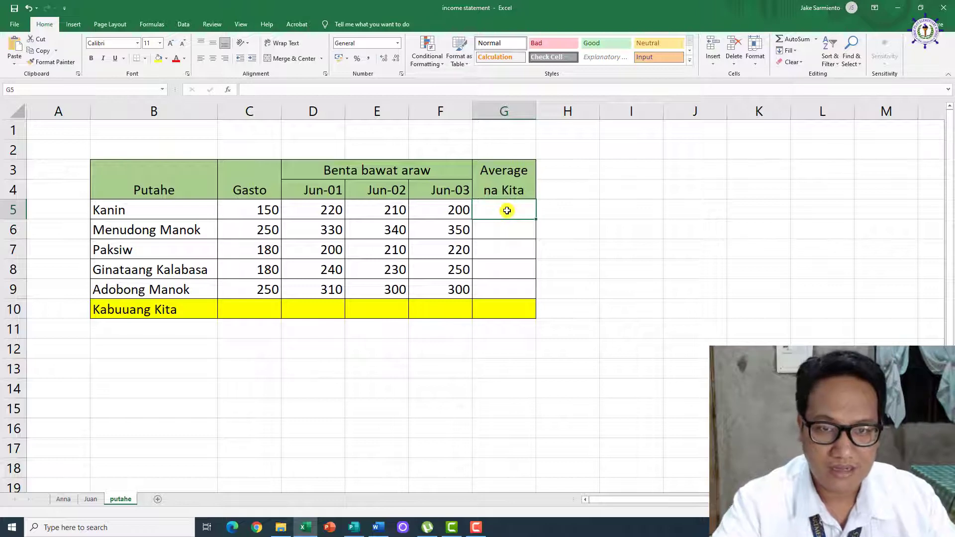
text(=)
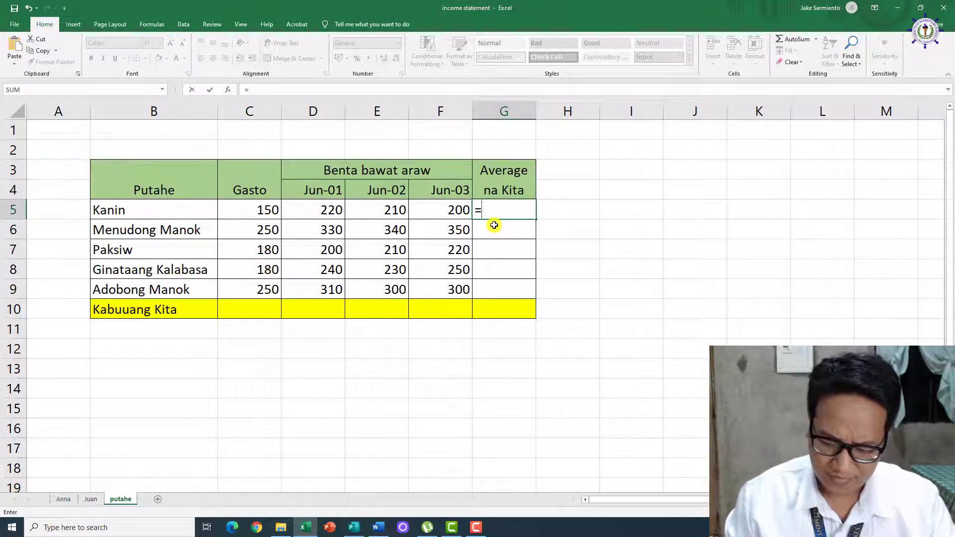
text(()
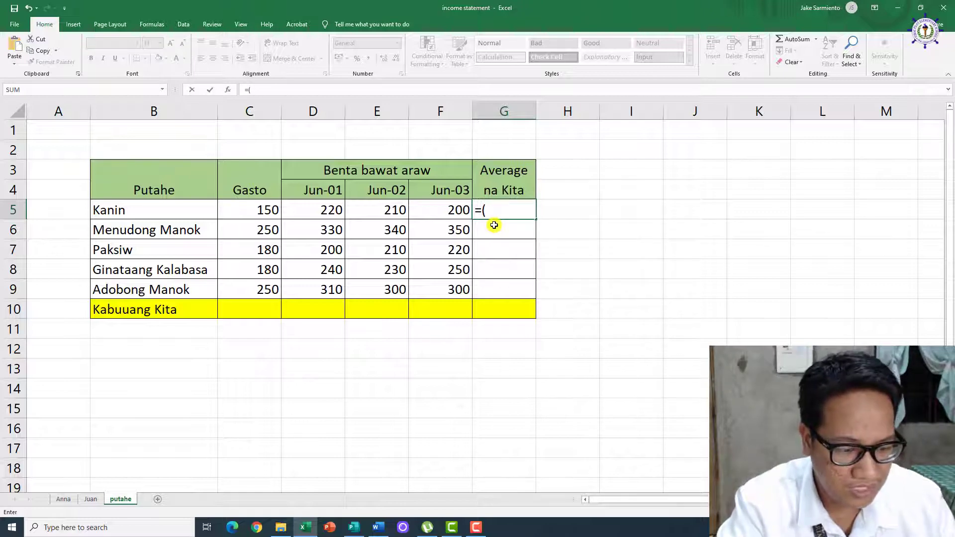
text(d5+)
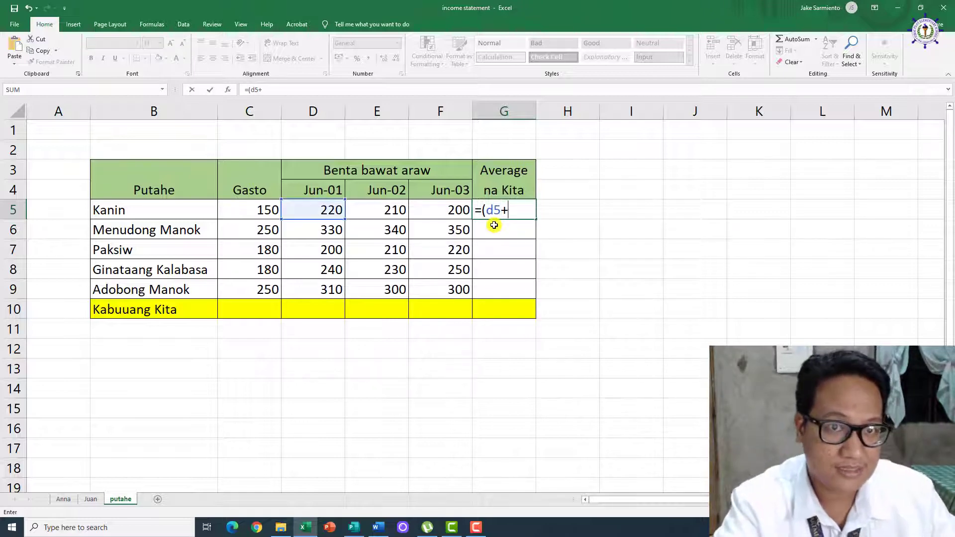
text(e5)
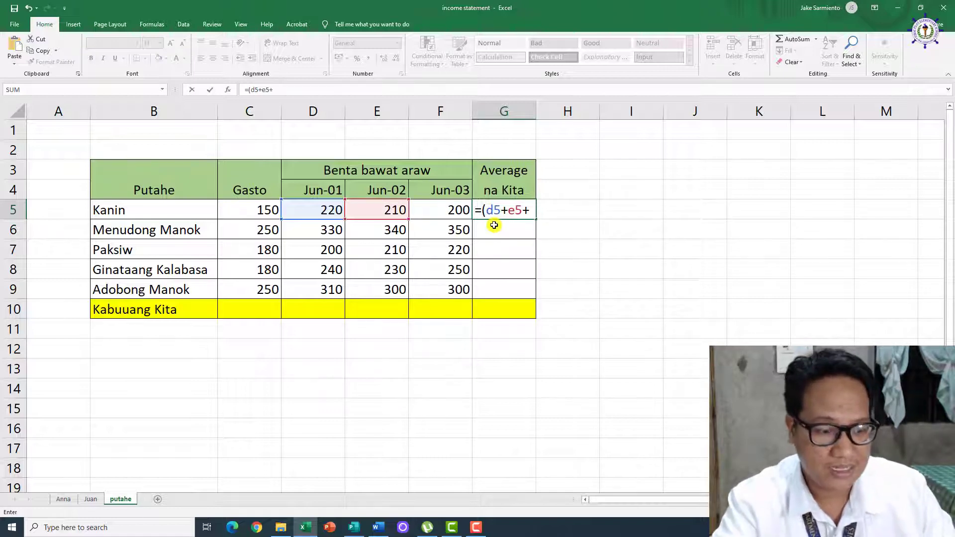
text(+f5)
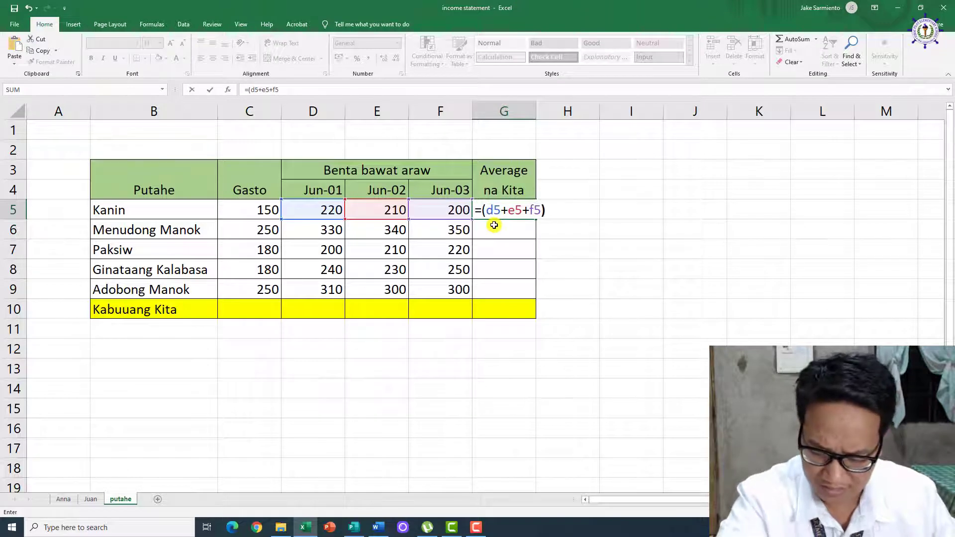
text()/)
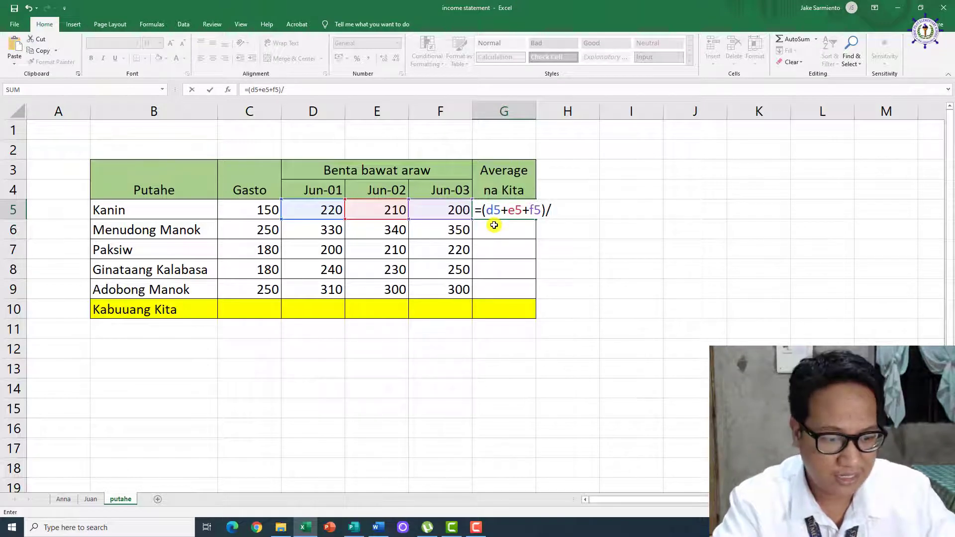
text(3)
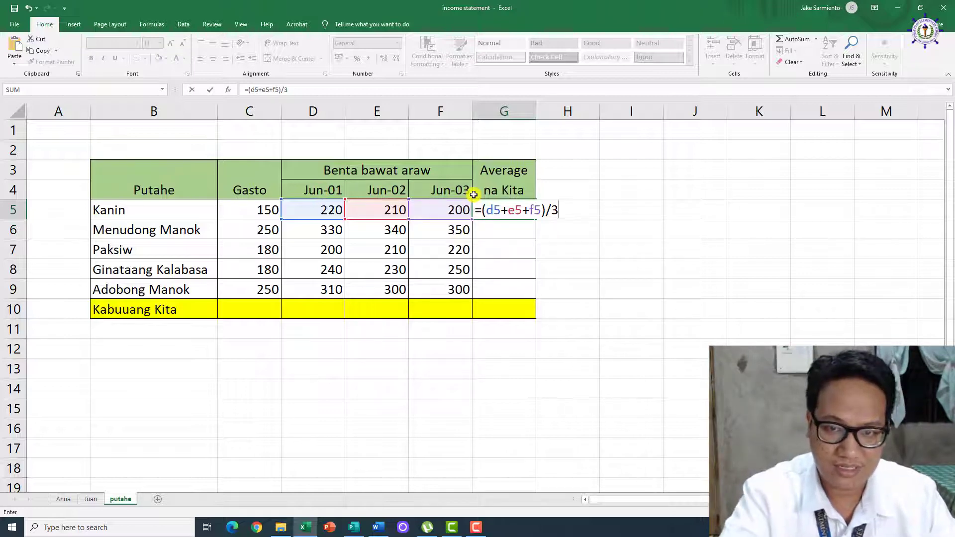
key(Return)
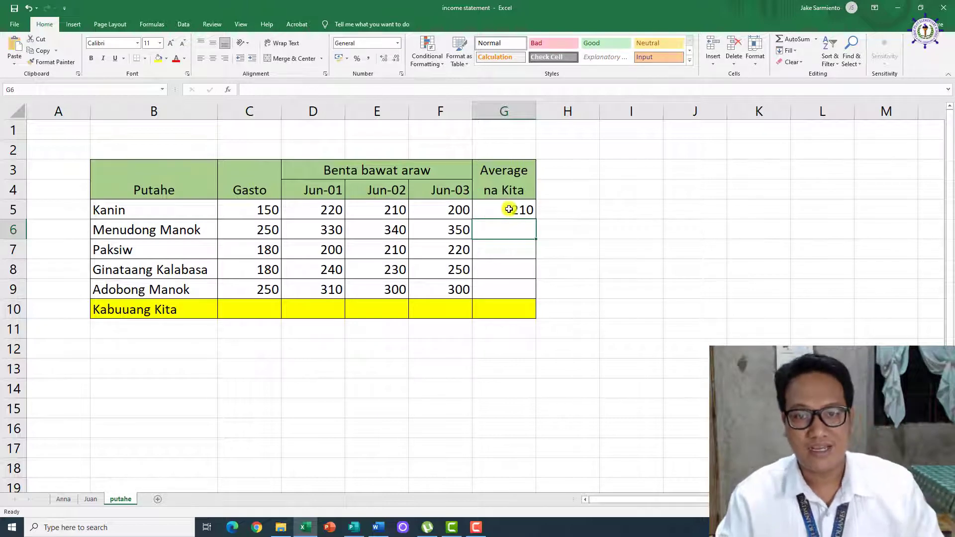
Insert an AutoSum Average over D6:F6 in G6 for Menudong Manok
click(509, 211)
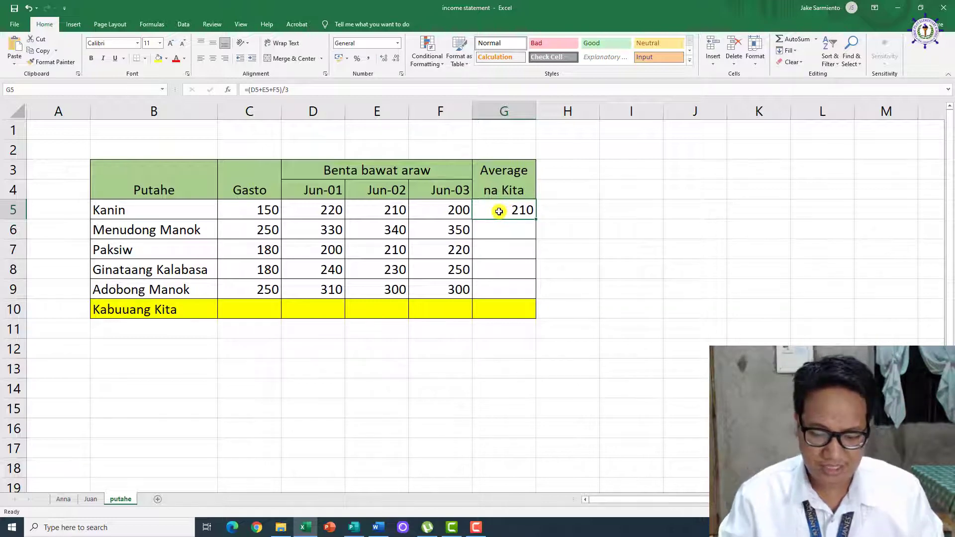
click(502, 233)
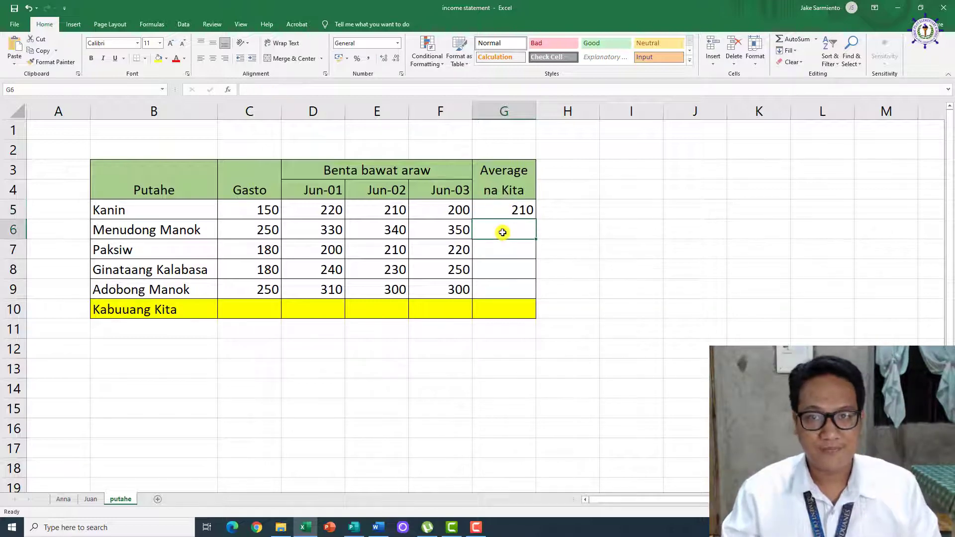
click(816, 40)
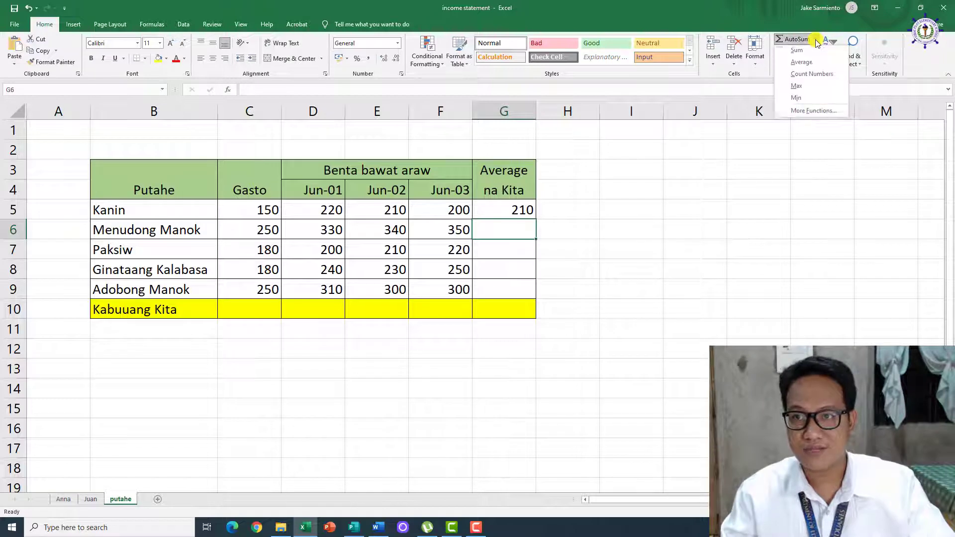
click(809, 62)
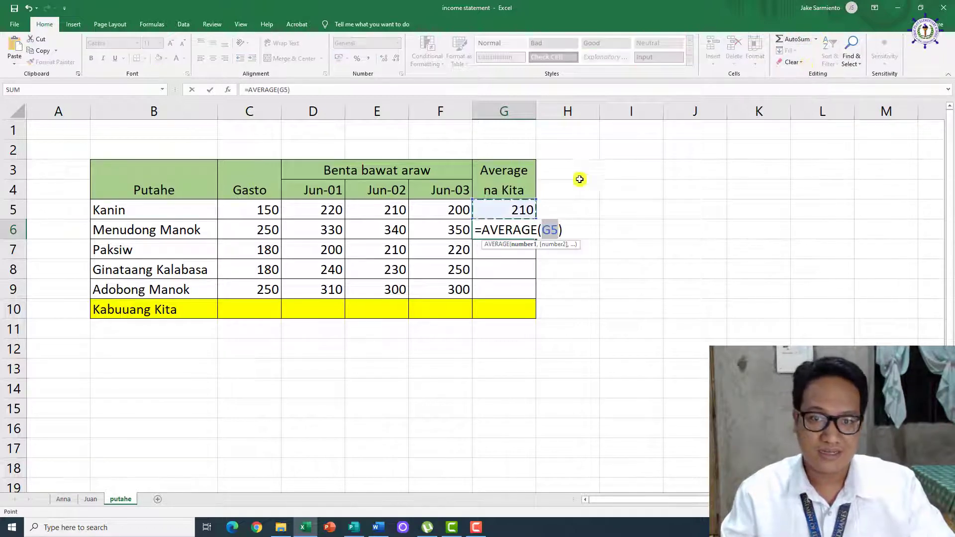
drag(319, 228, 429, 233)
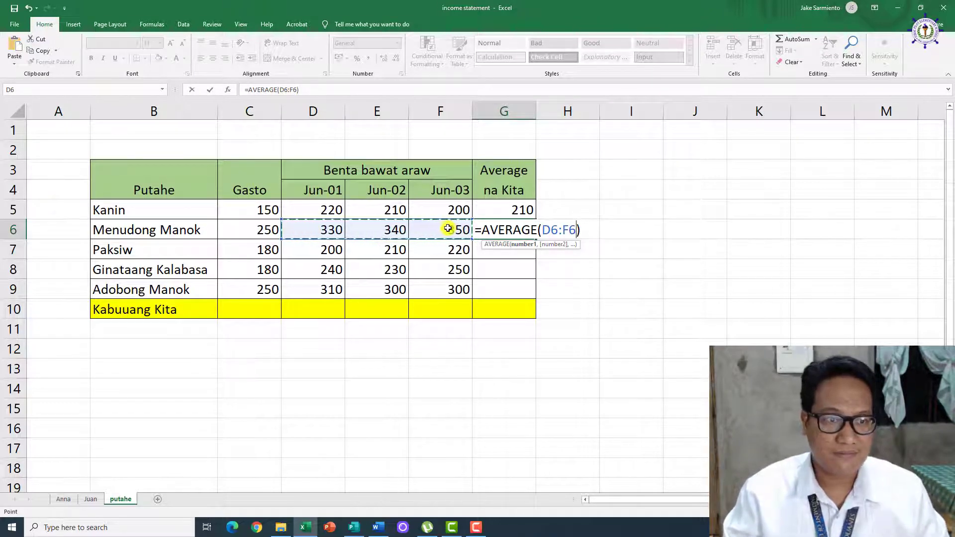
key(Return)
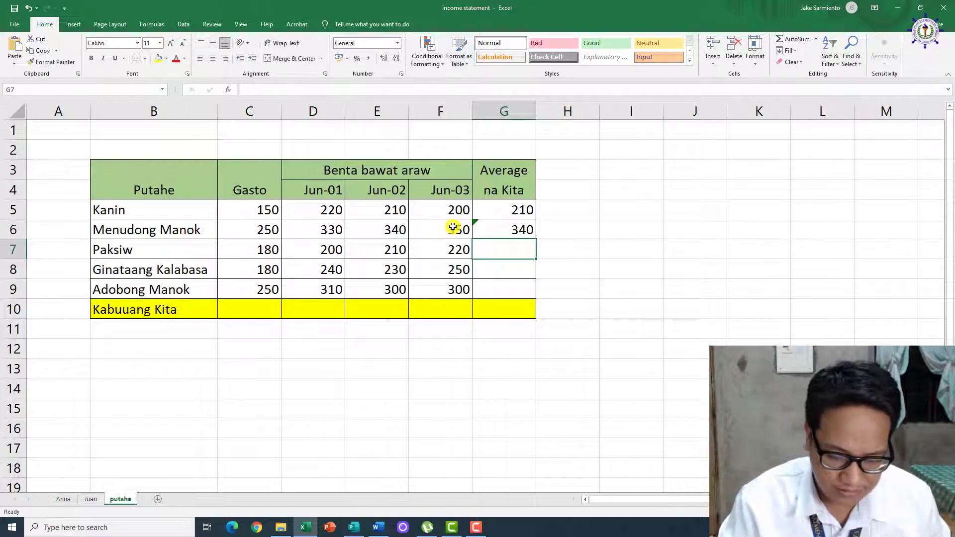
Fill Kanin's G5 average formula down through G9, giving 340, 210, 240, 303.333
click(519, 229)
key(ctrl+c)
click(526, 209)
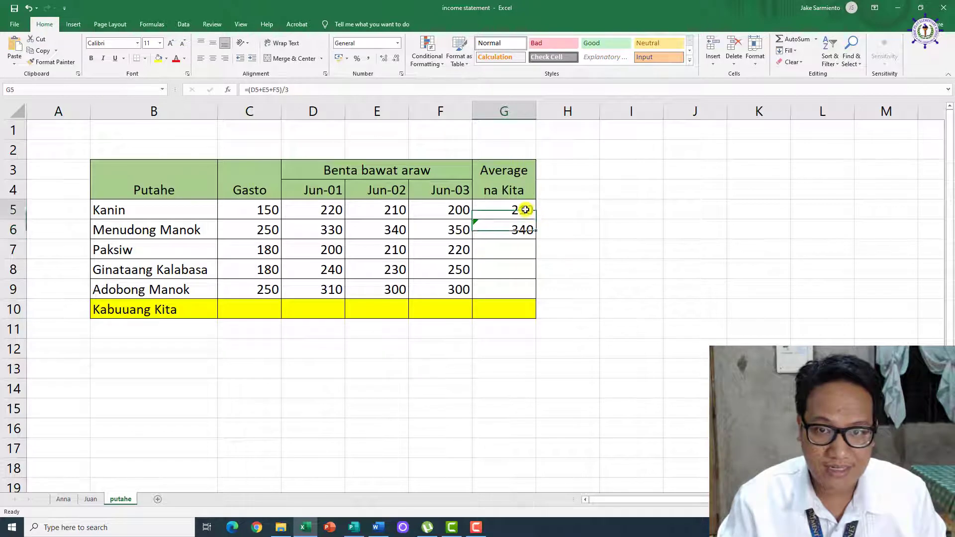
key(Escape)
drag(536, 219, 531, 293)
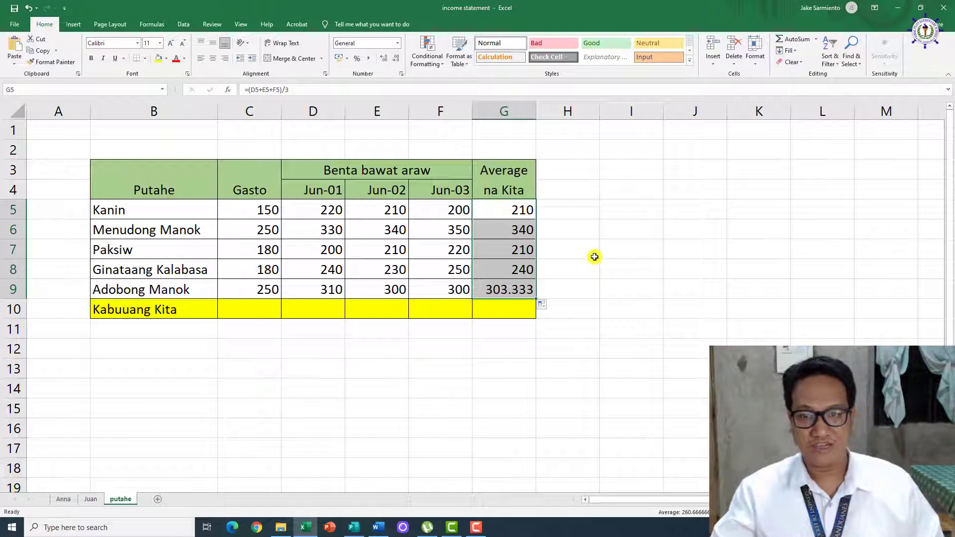
click(609, 258)
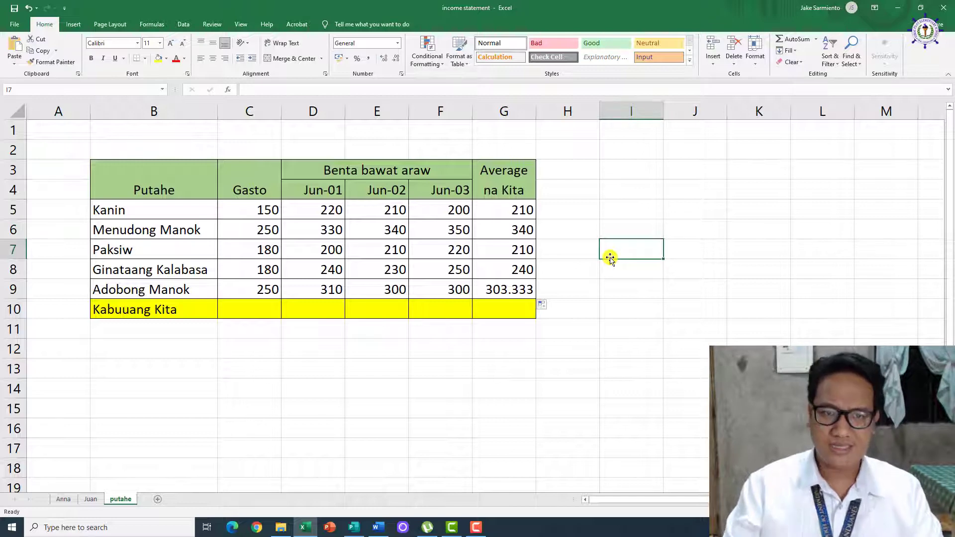
Sum C5:C9 in C10 and fill it across to G10 (1010, 1300, 1290, 1320, 1303.33)
click(262, 315)
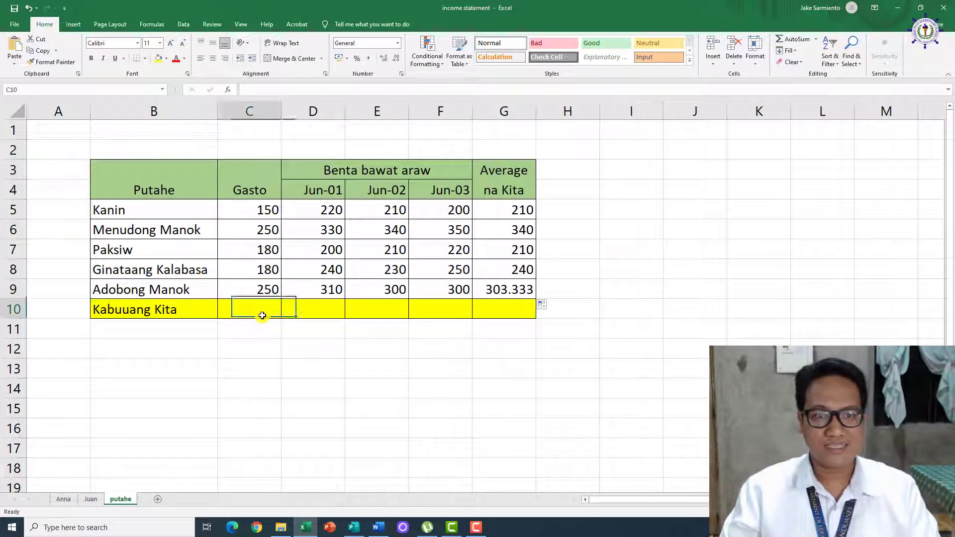
click(816, 40)
click(809, 53)
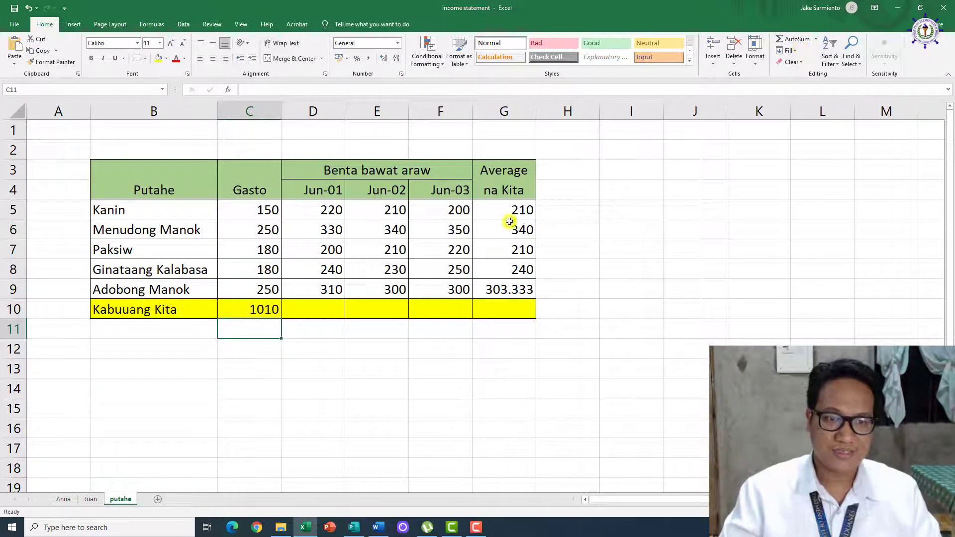
click(261, 309)
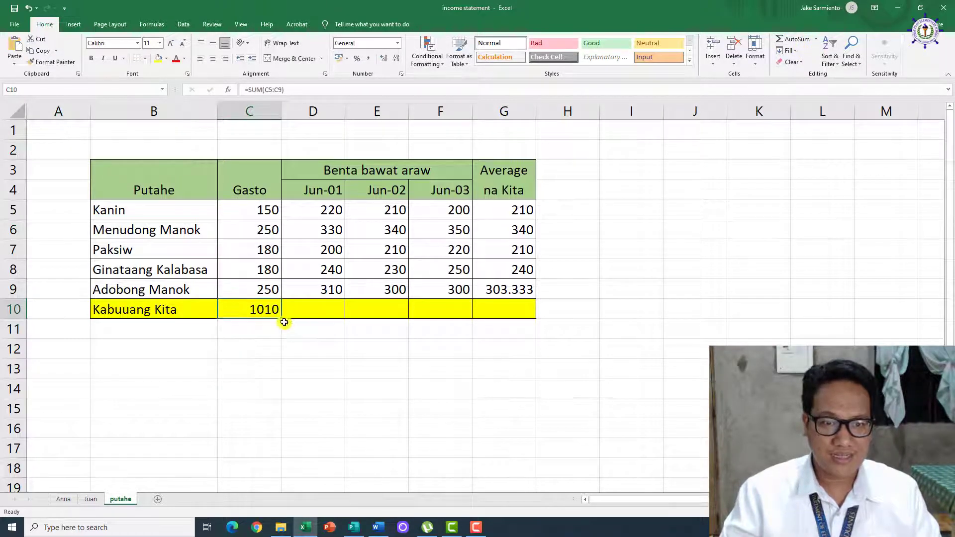
drag(282, 319, 523, 317)
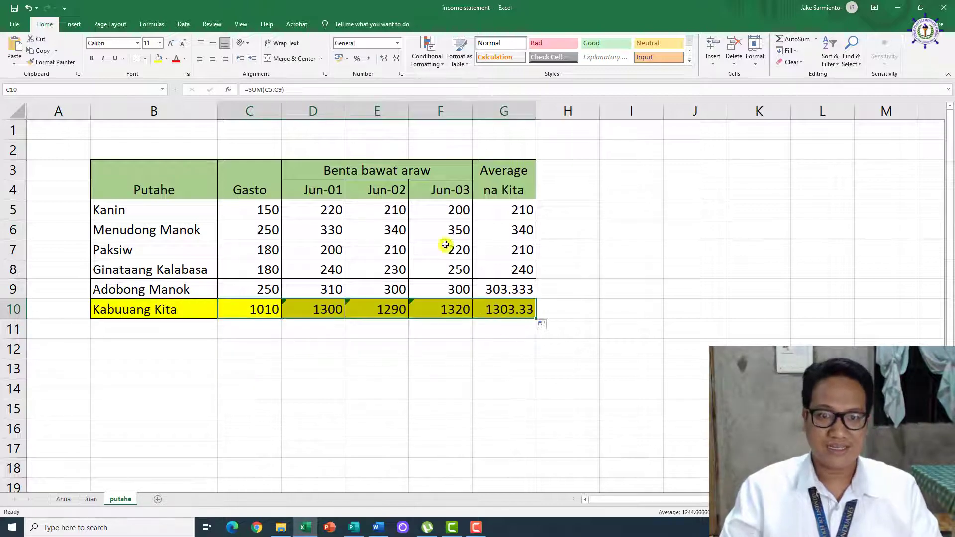
click(521, 397)
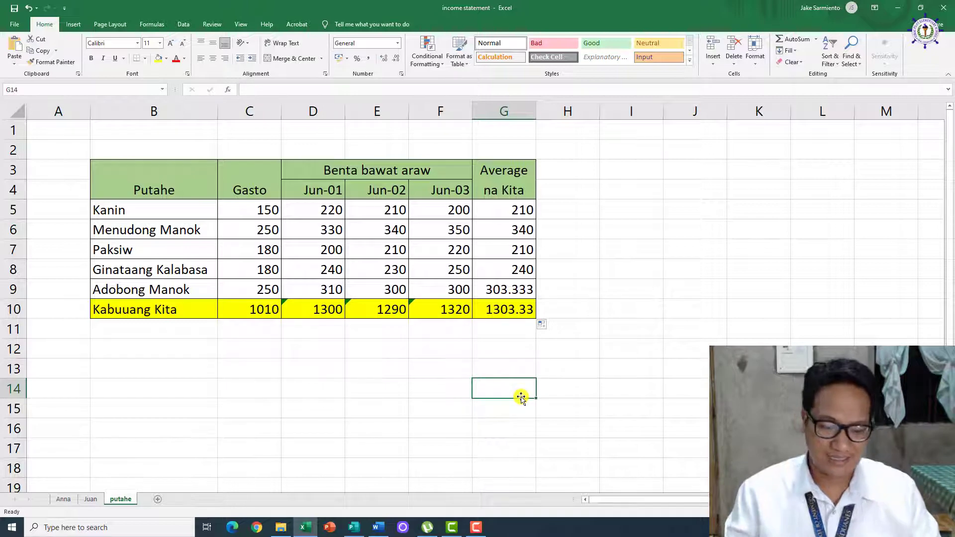
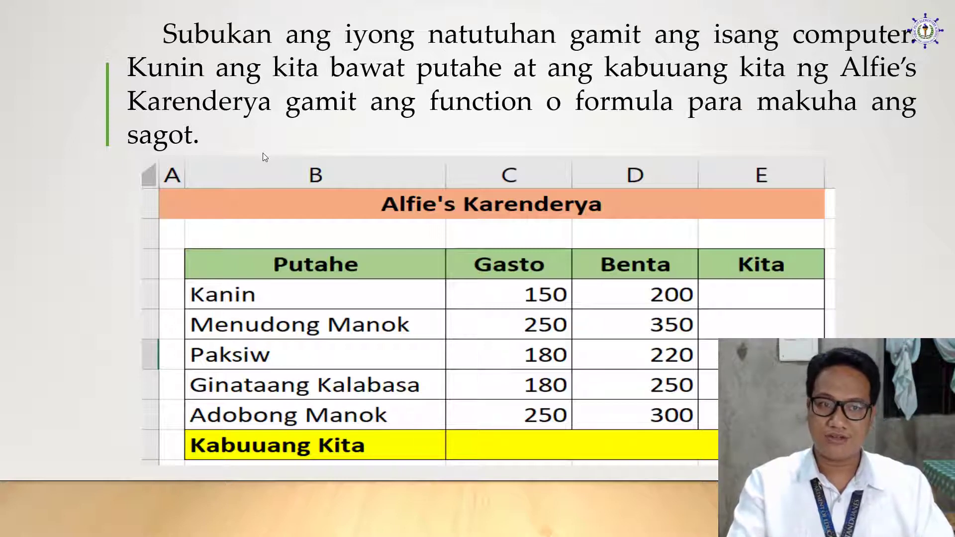
Advance the slideshow past the karinderya profit-table slide
click(262, 164)
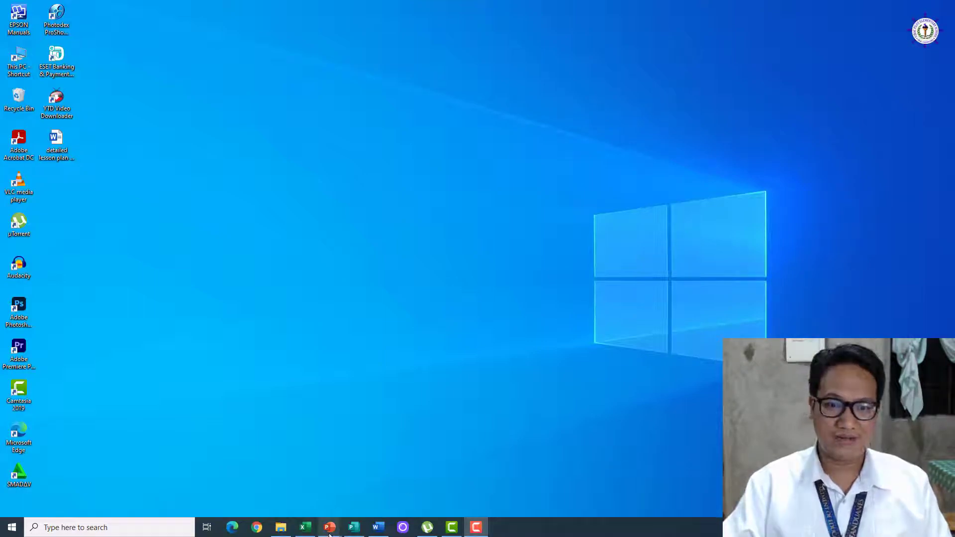
Restore the slideshow from the taskbar to show quiz questions 1–3
mouse_move(328, 528)
click(383, 478)
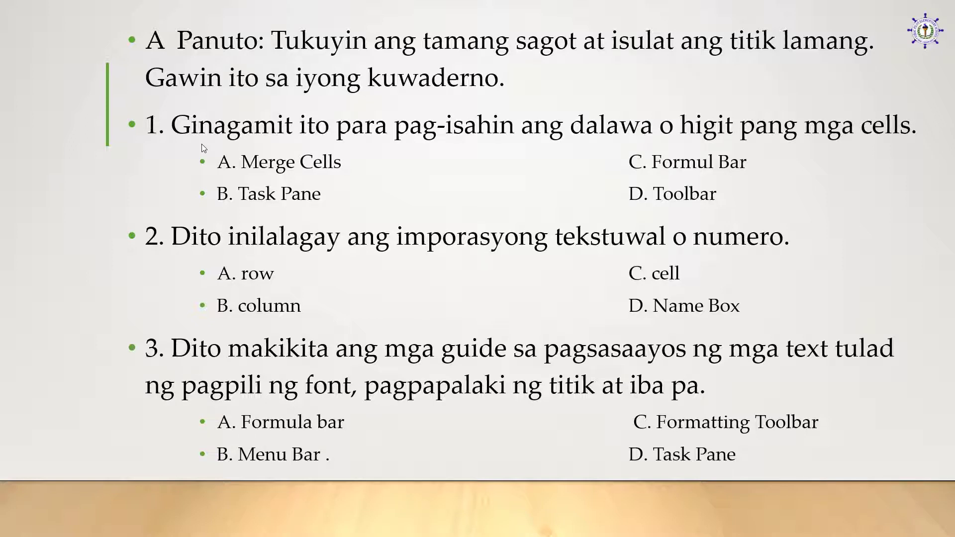
Advance through questions 4–5 to the Sum/Average/Max/Min/Count matching slide
click(201, 143)
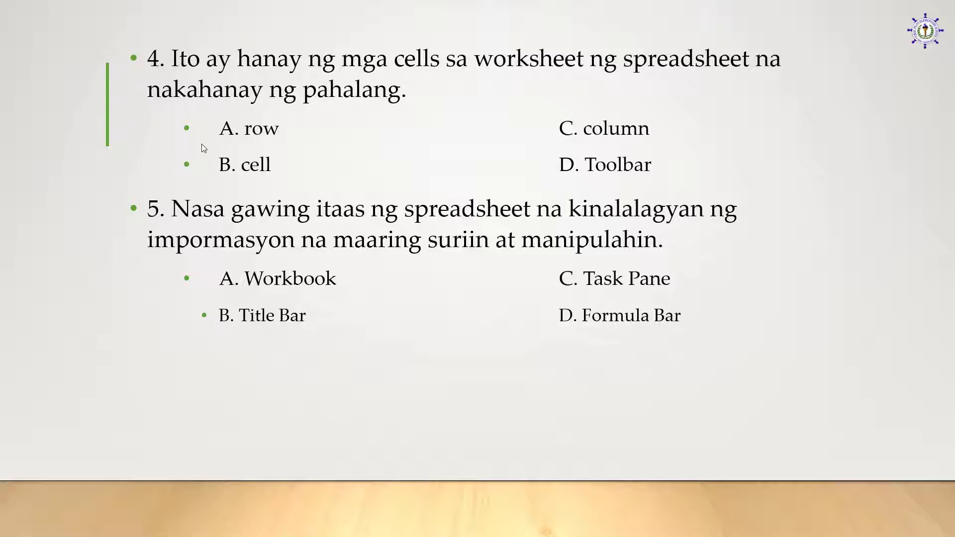
click(202, 144)
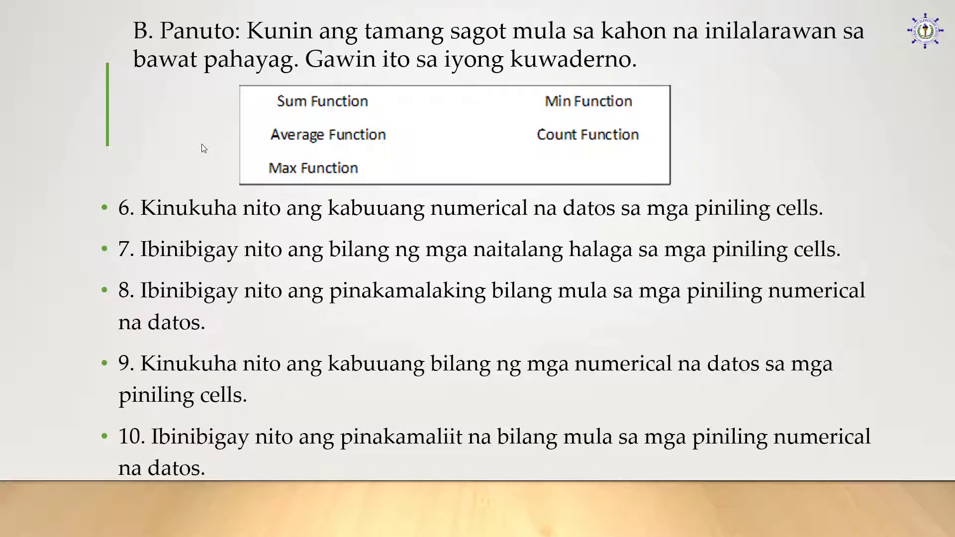
Advance past the second karinderya profit slide to the report-card averages slide
key(Right)
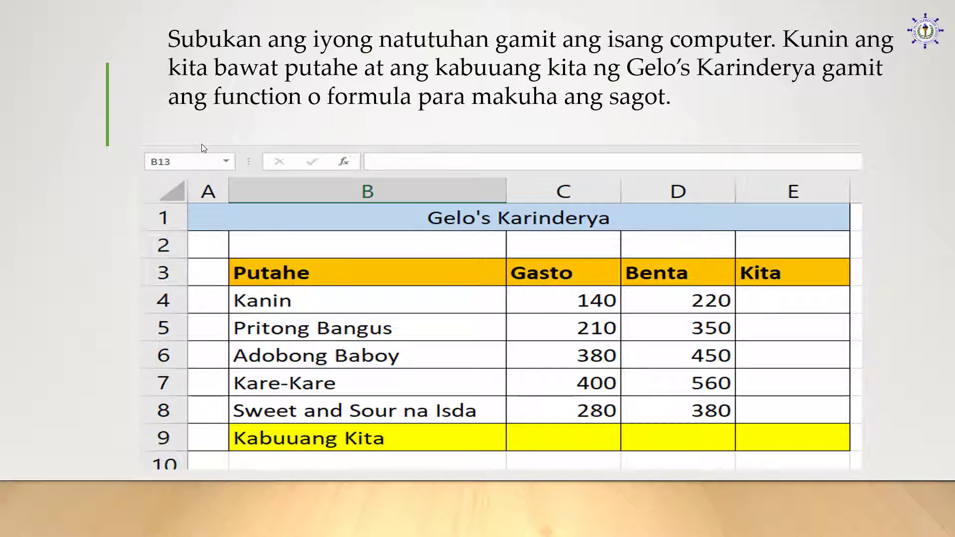
key(Right)
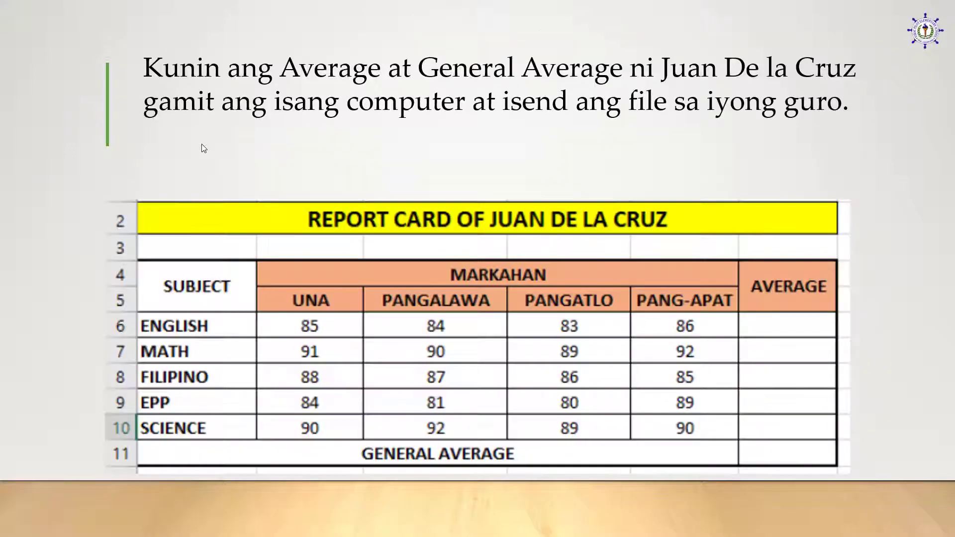